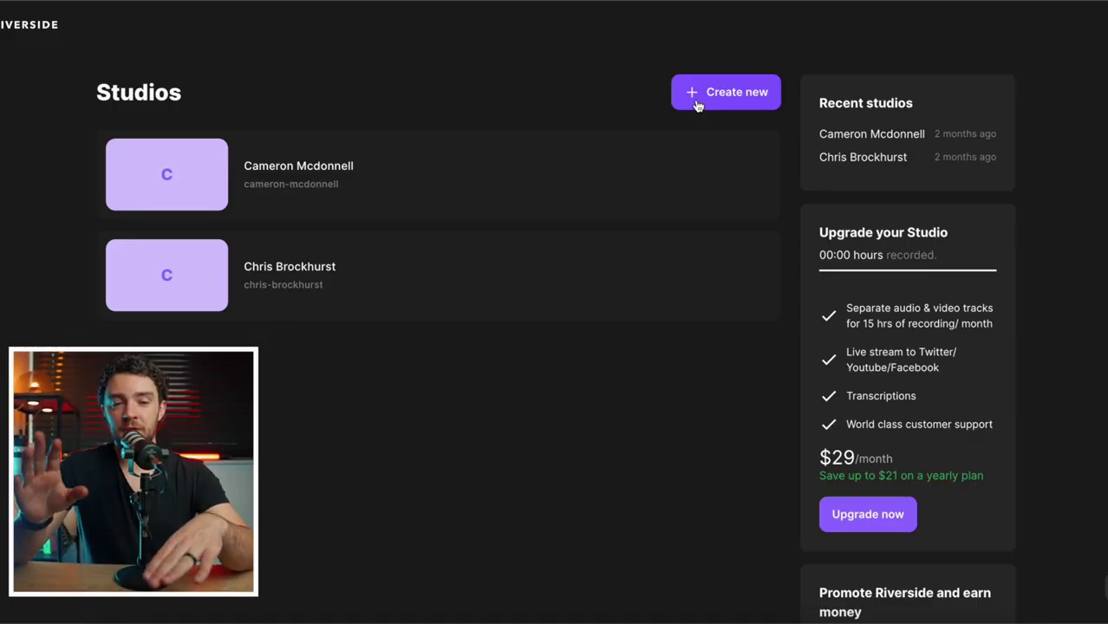
Open the first studio's recordings and its 44:58 interview recording
mouse_move(386, 166)
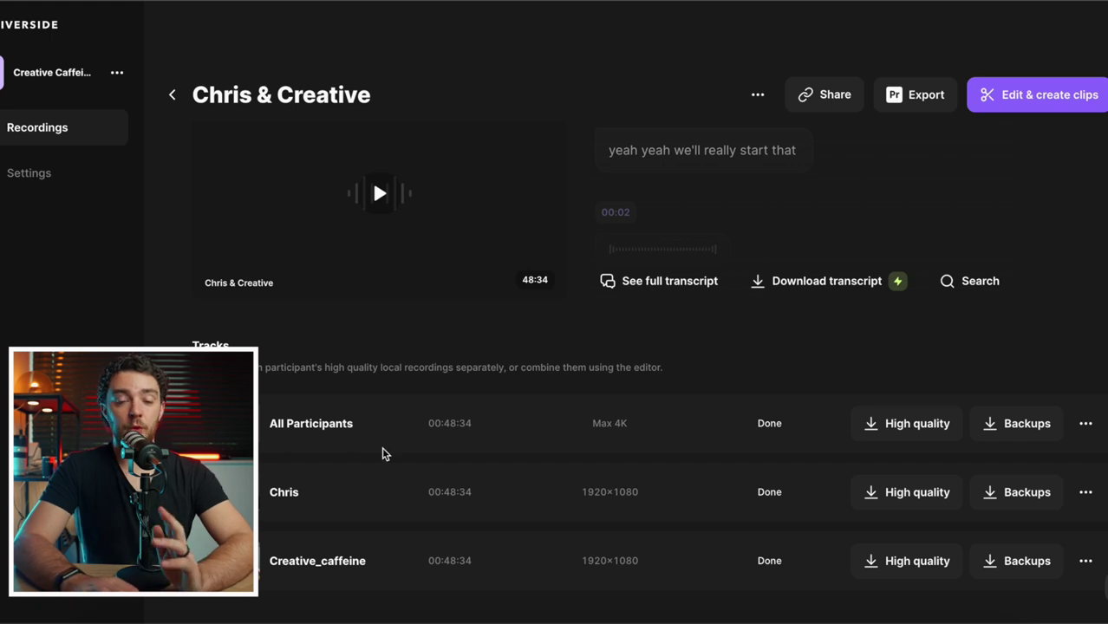
scroll(383, 447, down, 1)
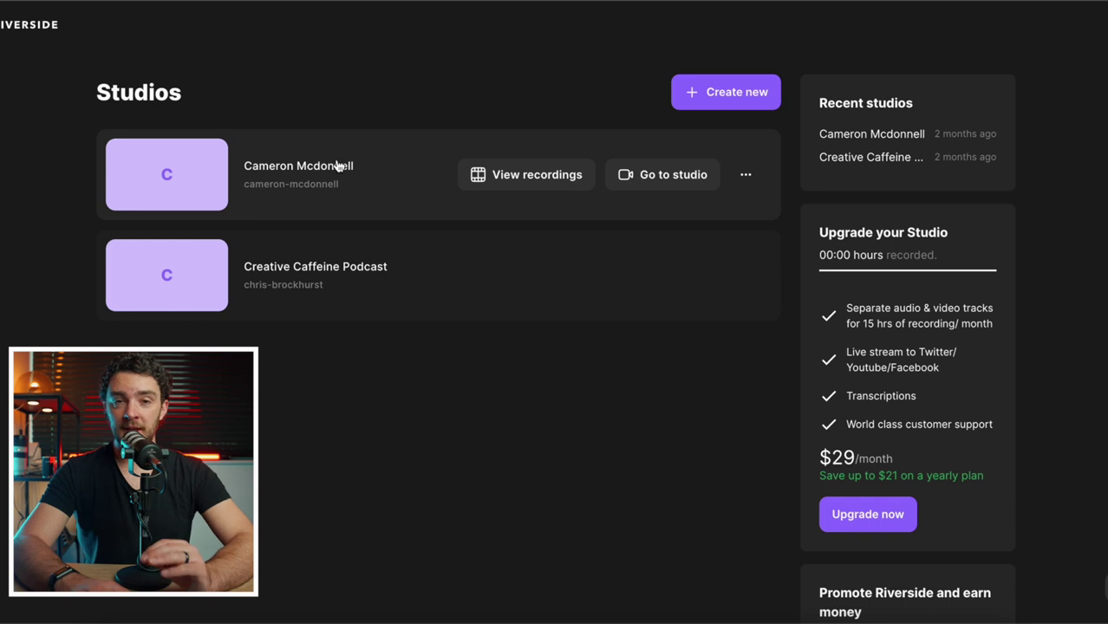
click(339, 165)
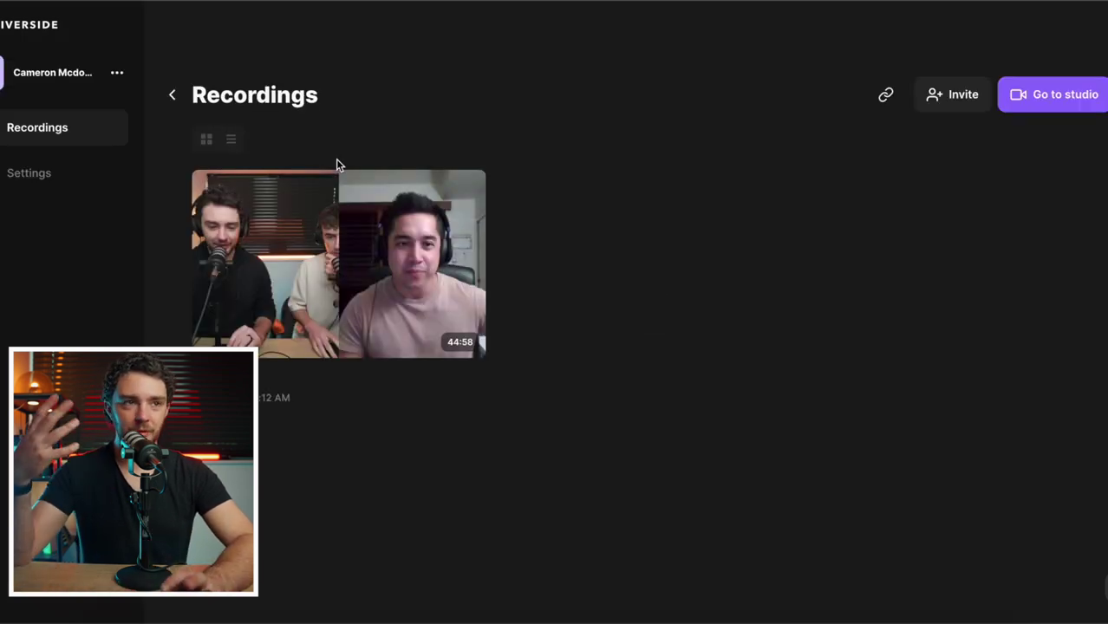
click(336, 165)
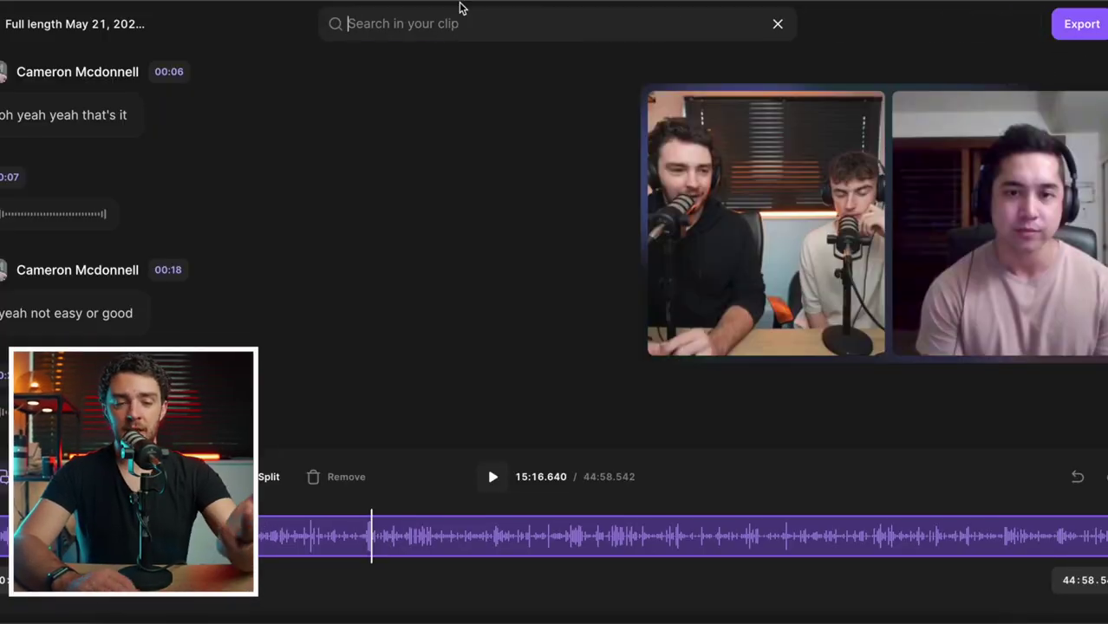
Search the transcript for 'camera', step forward through its mentions, then back one
click(464, 26)
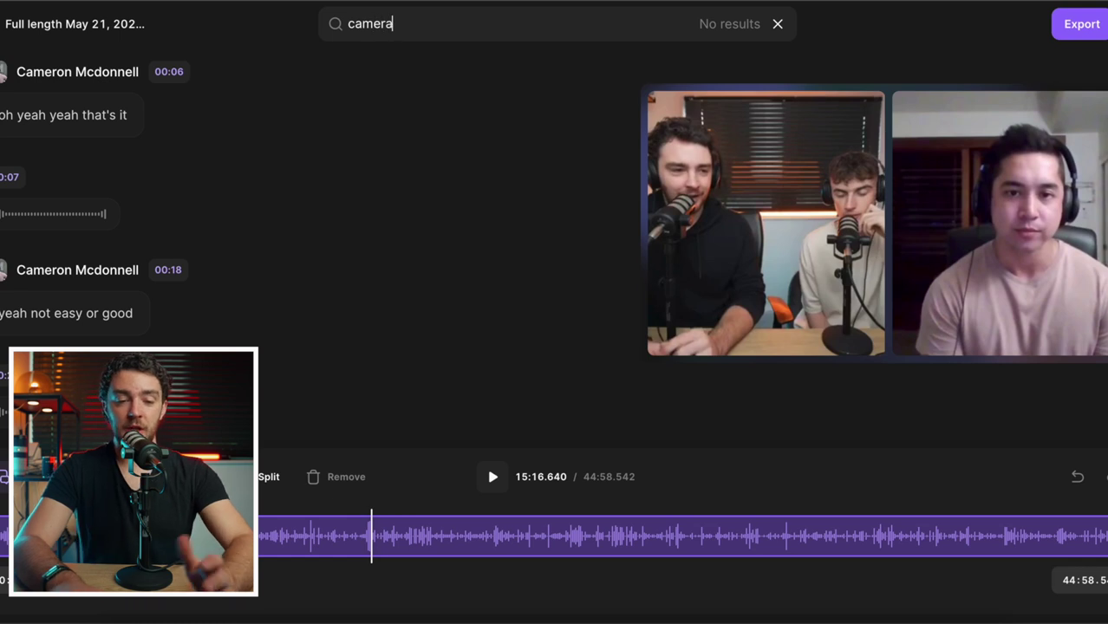
key(Return)
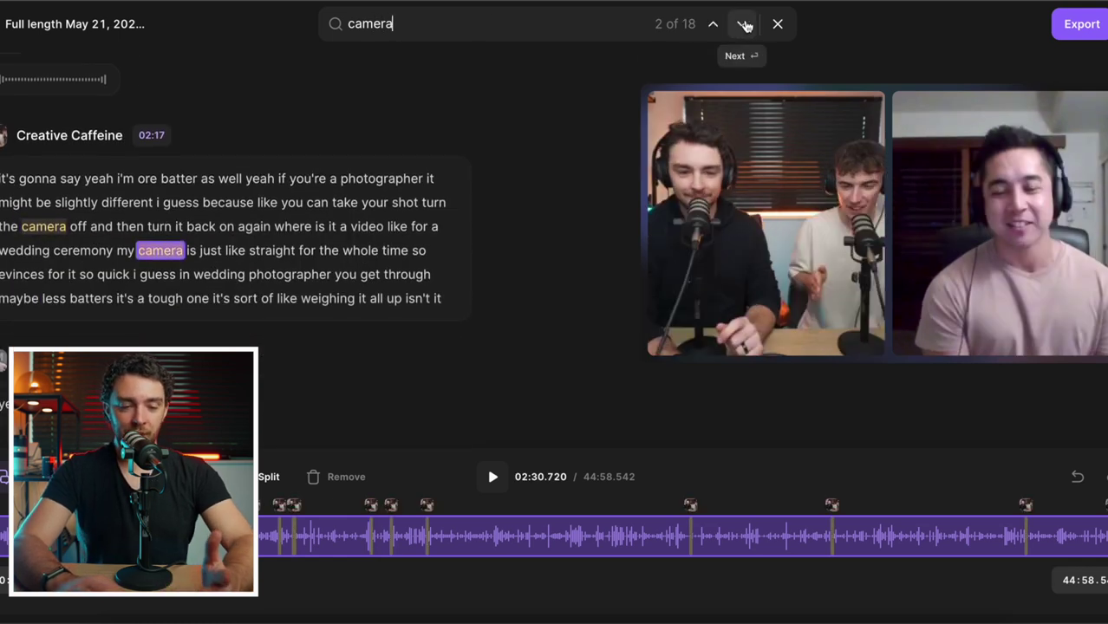
click(742, 24)
click(742, 24)
click(743, 24)
click(742, 25)
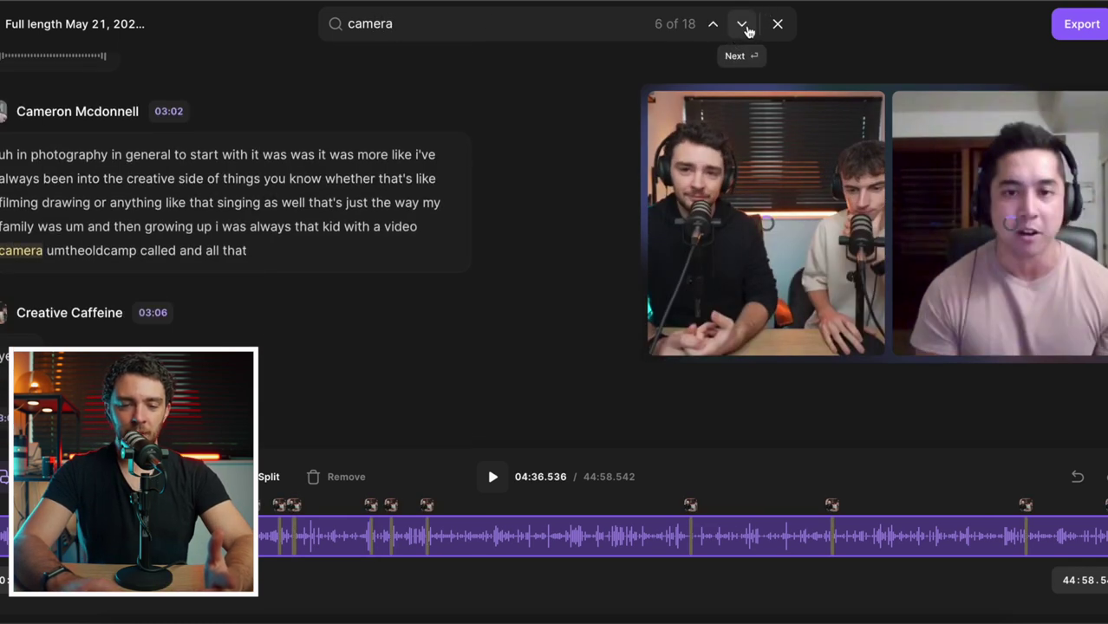
click(743, 24)
click(746, 26)
click(746, 26)
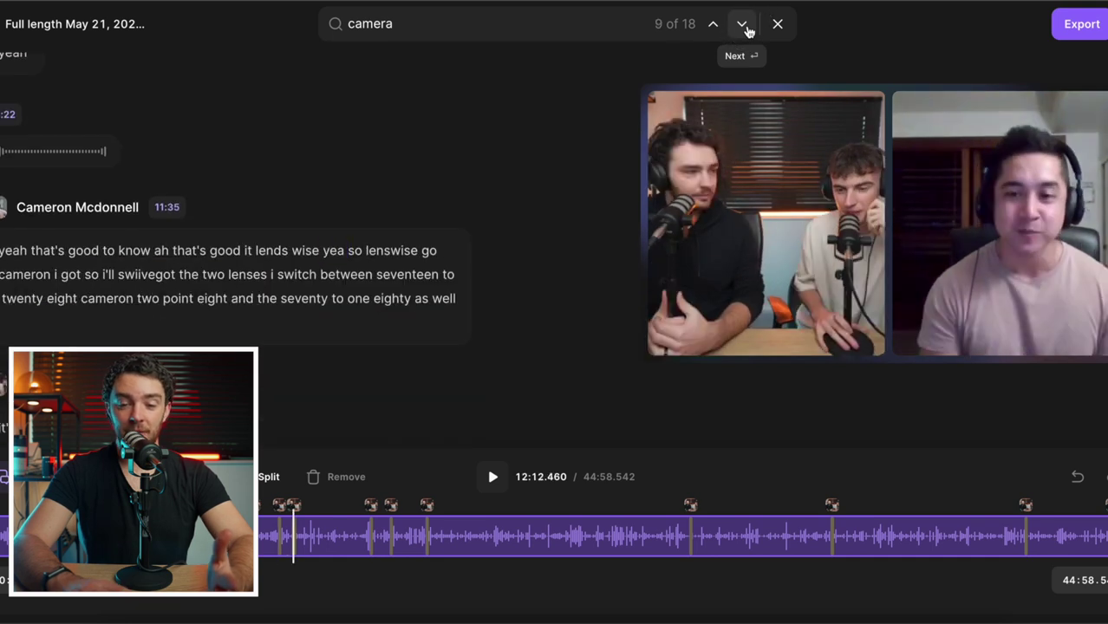
click(745, 27)
click(745, 26)
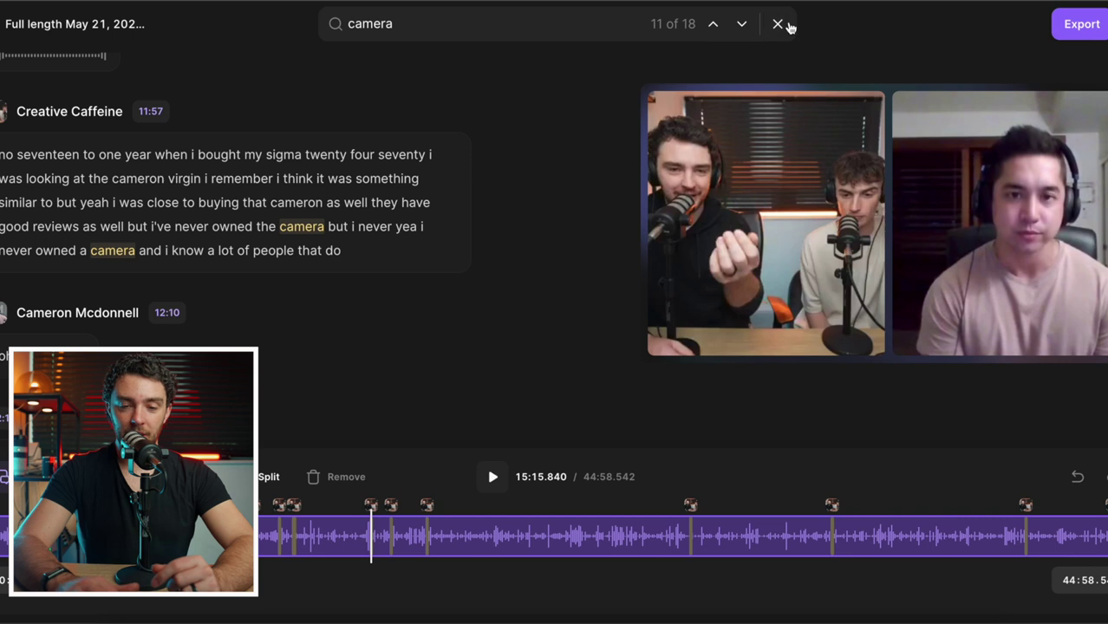
click(739, 25)
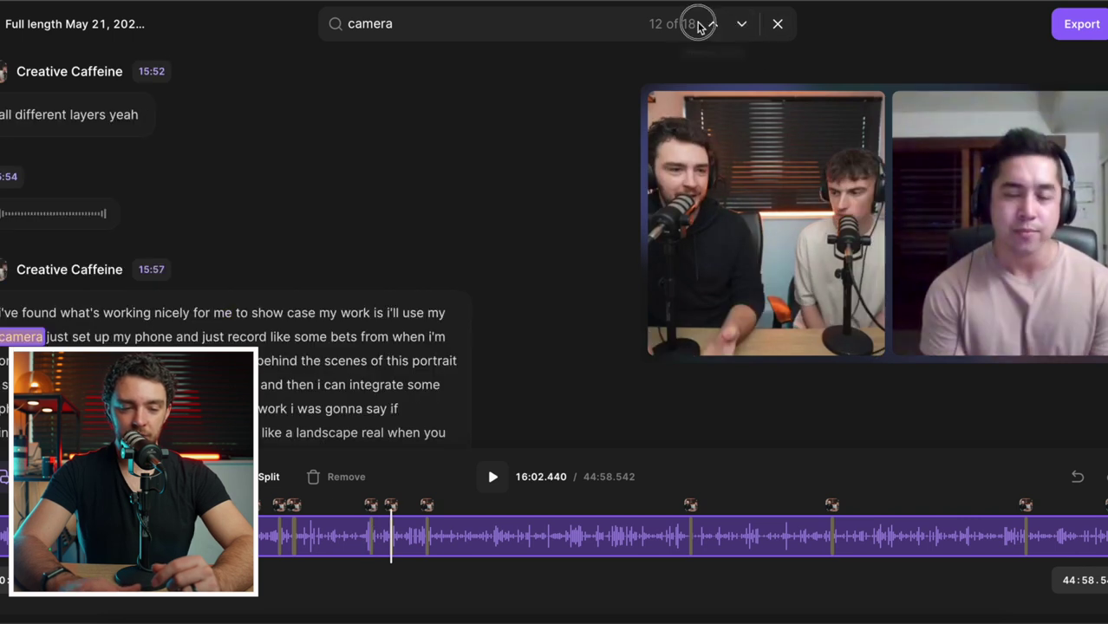
click(713, 26)
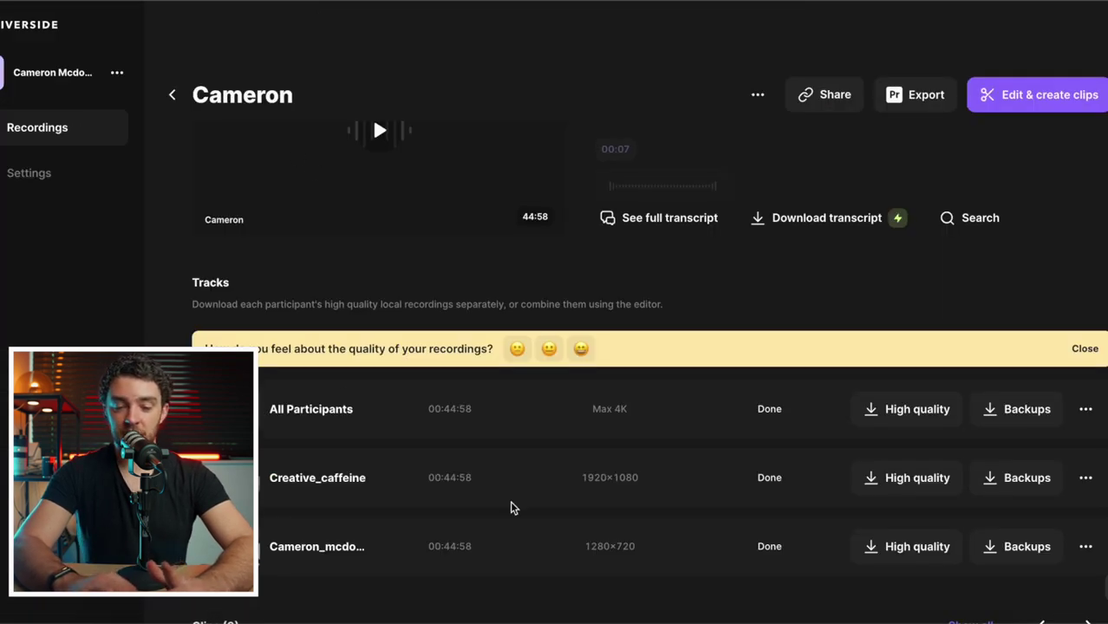
scroll(512, 507, up, 5)
Start a Story clip and step through the transcript's 'camera' mentions
click(1024, 98)
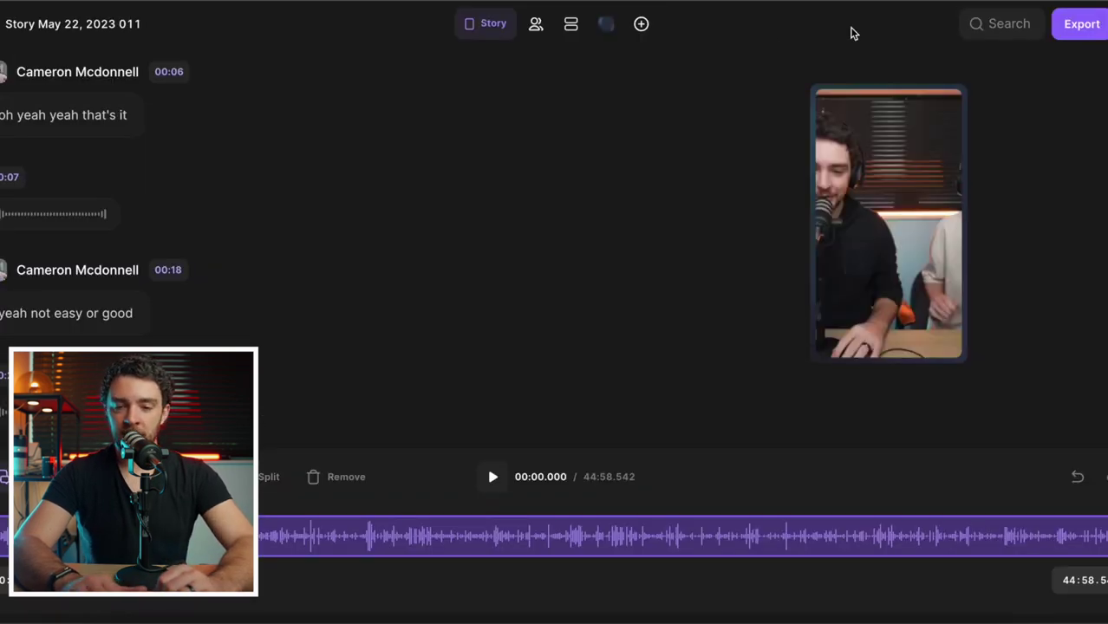
click(998, 26)
text(camer)
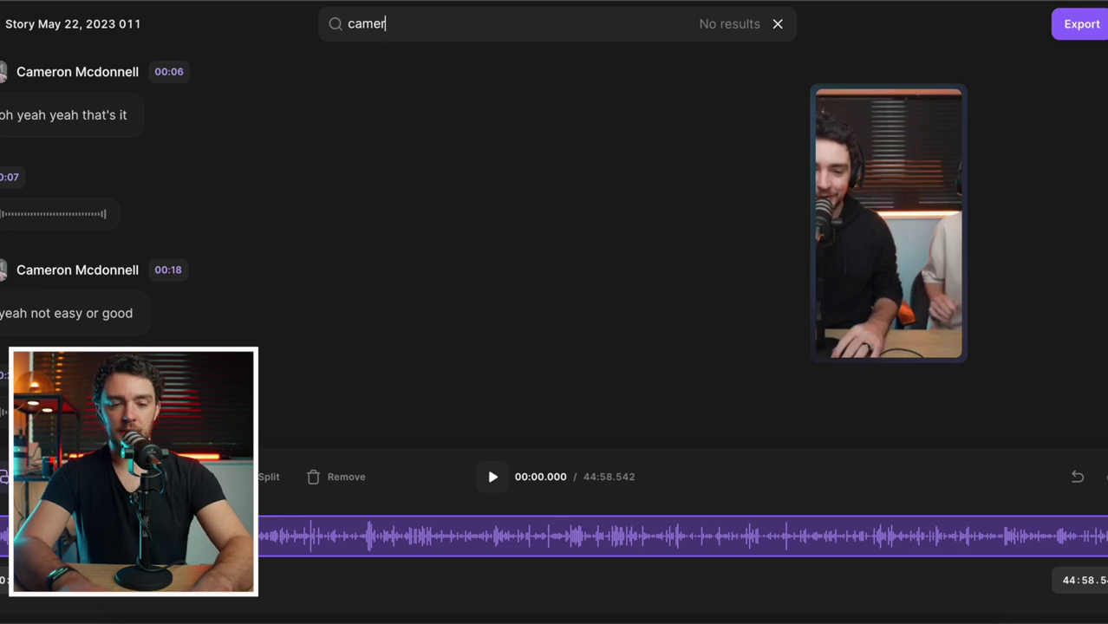
text(a)
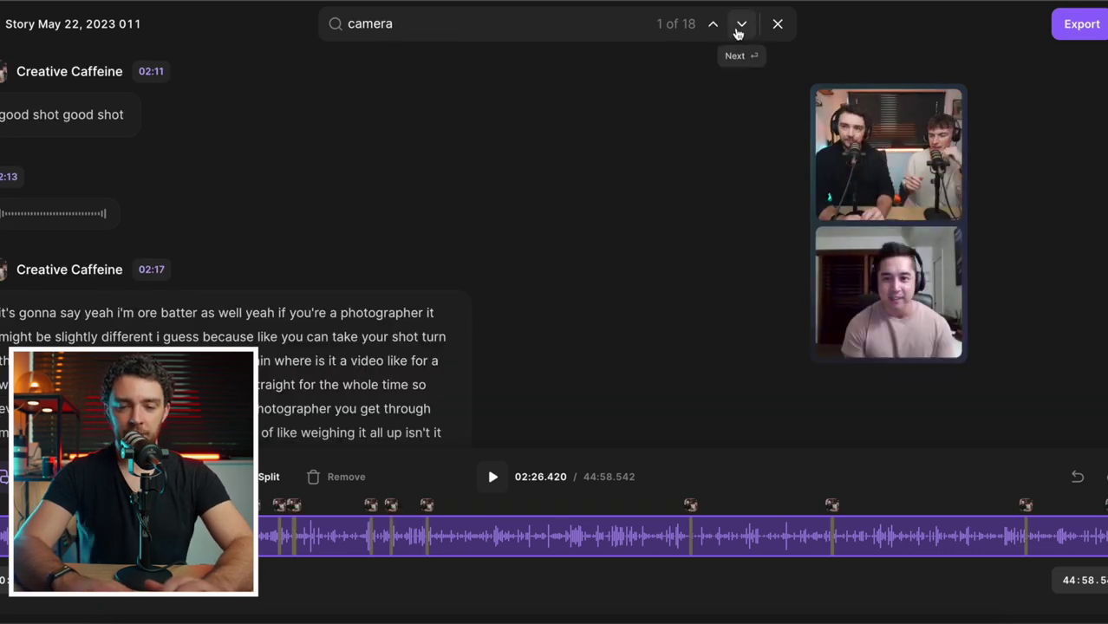
click(739, 32)
click(739, 32)
click(739, 32)
click(738, 32)
click(739, 32)
click(739, 32)
click(740, 32)
click(740, 32)
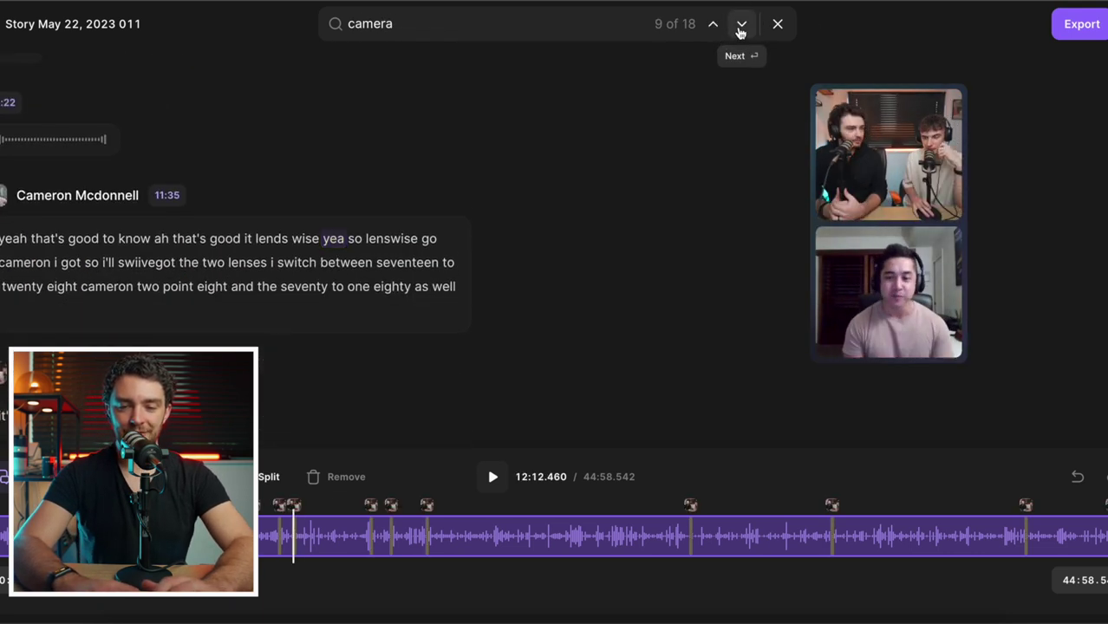
click(740, 32)
click(740, 32)
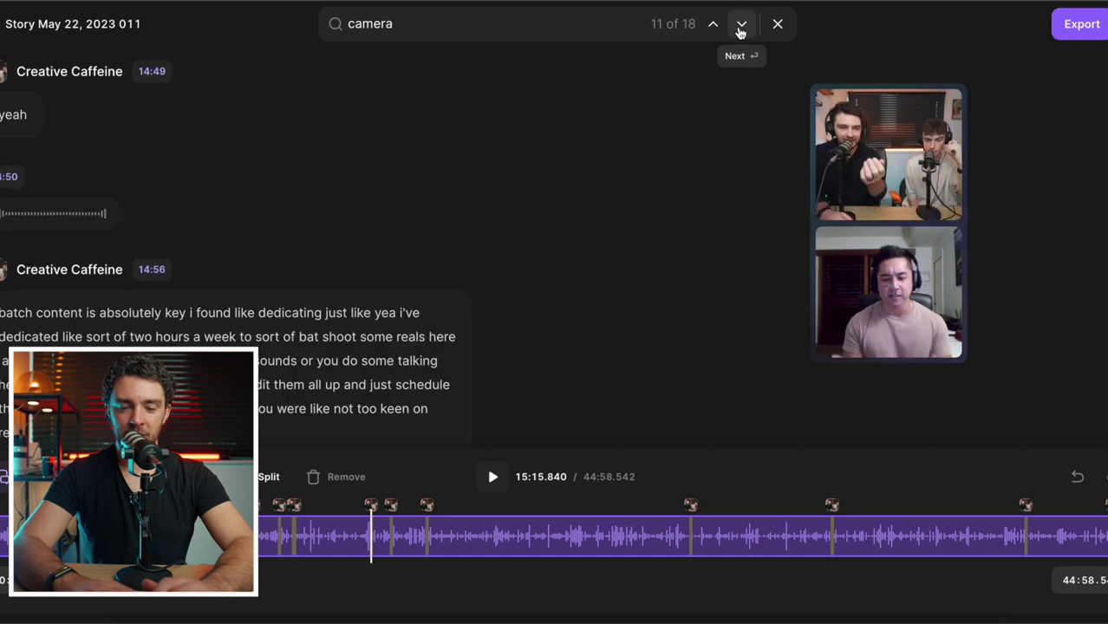
Trim the Story clip to 15:07–16:03 and bring up its export options
drag(3, 538, 364, 541)
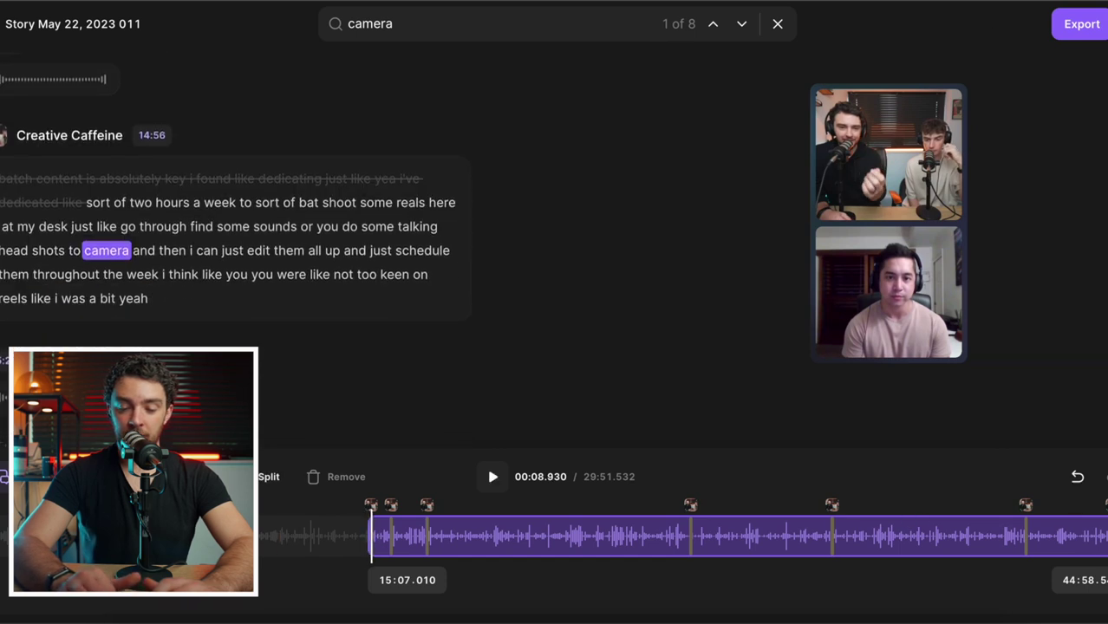
drag(1097, 538, 393, 574)
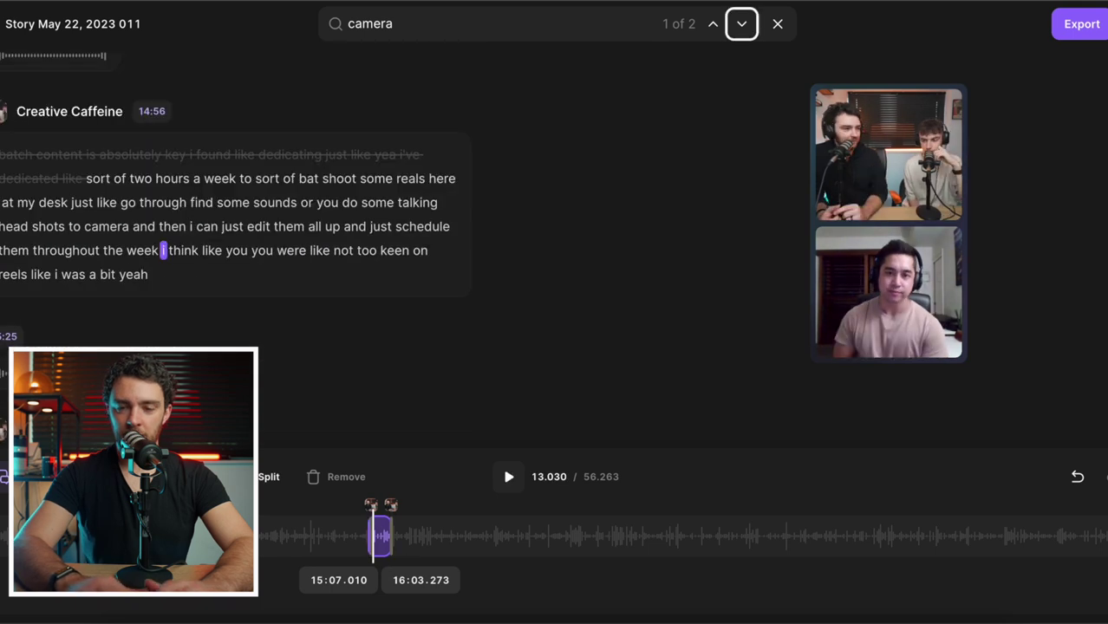
click(1083, 26)
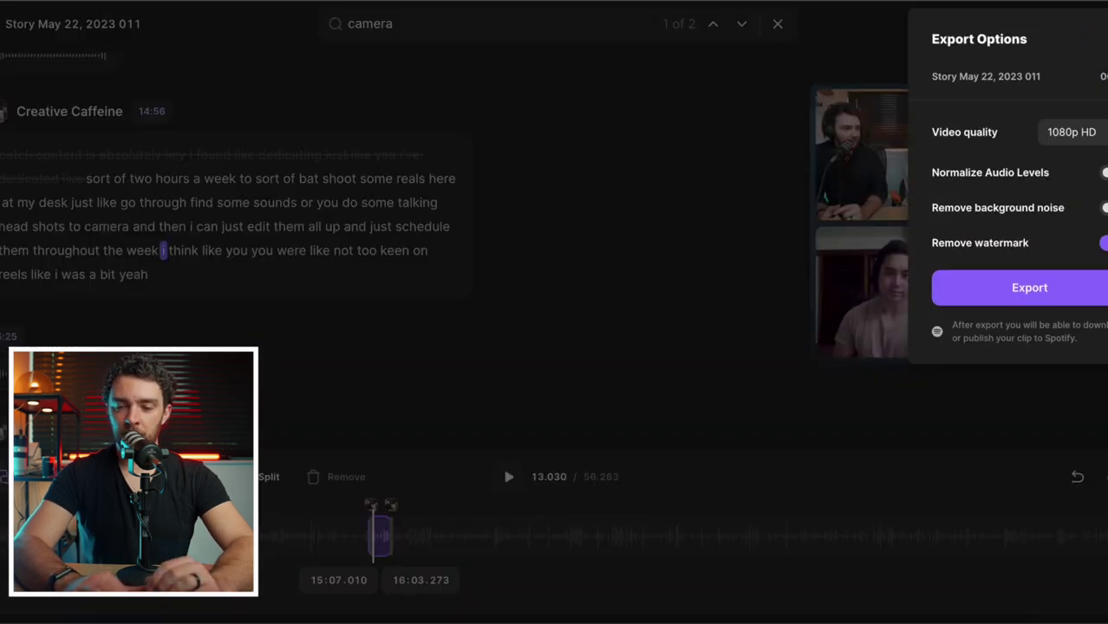
Export the trimmed Story clip in 2160p 4K and play its preview
click(1070, 241)
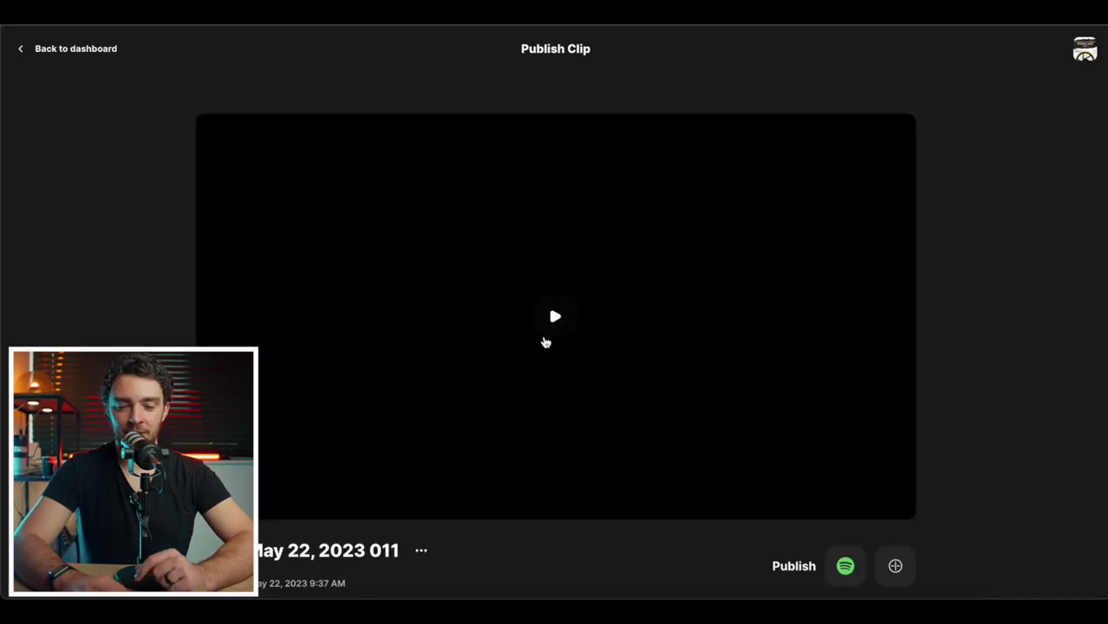
click(555, 317)
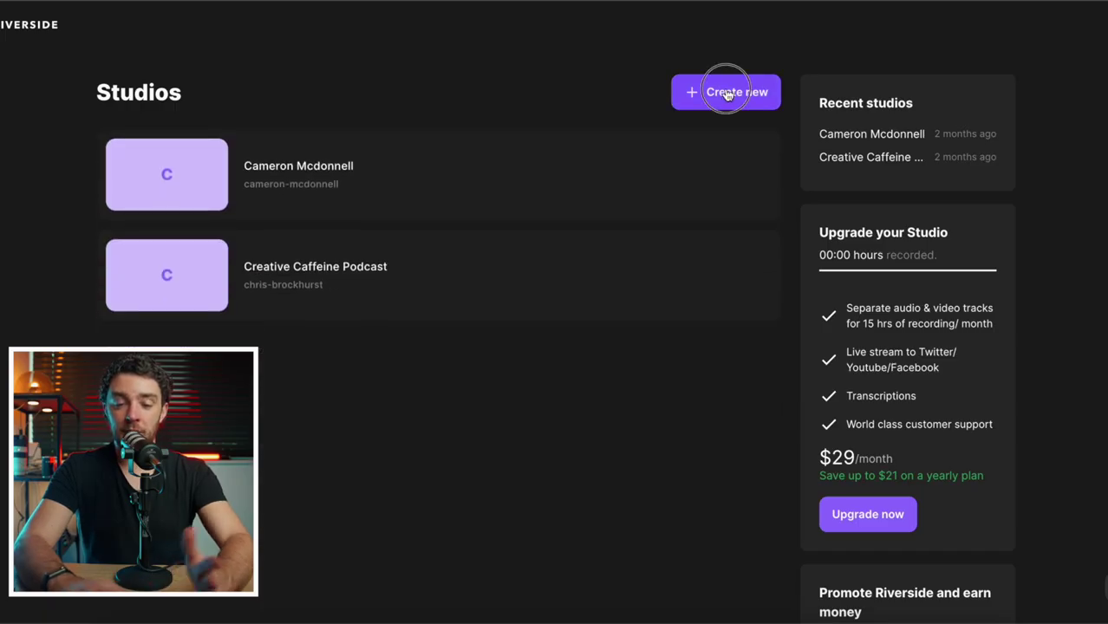
Start a new studio from the Studios dashboard
click(718, 92)
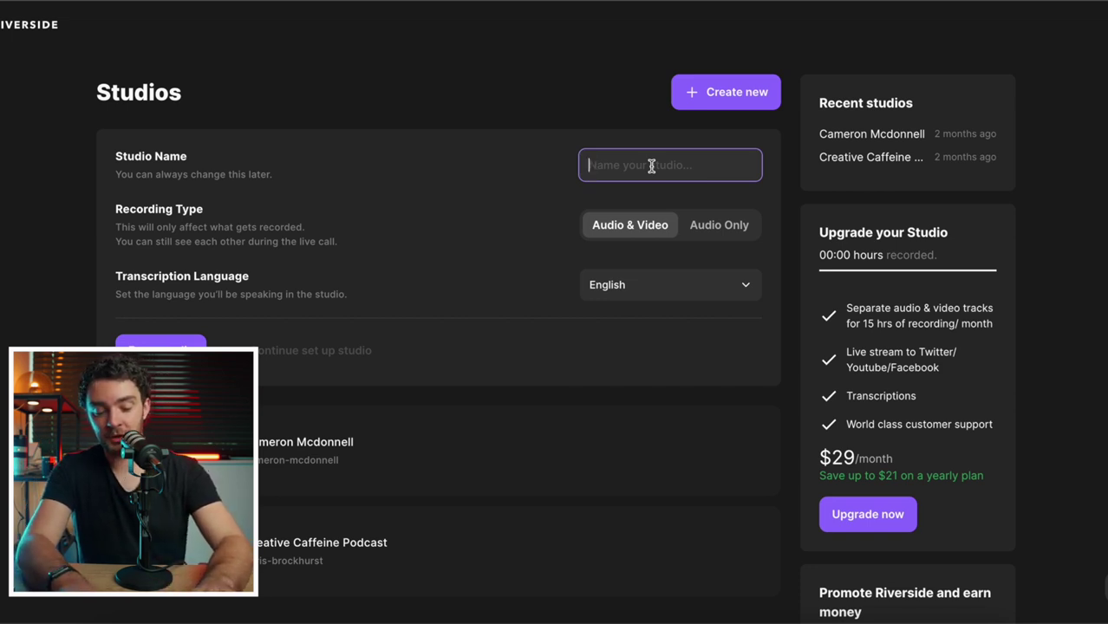
Name the studio Social Pip, keeping Audio & Video and English transcription
text(Social Pip)
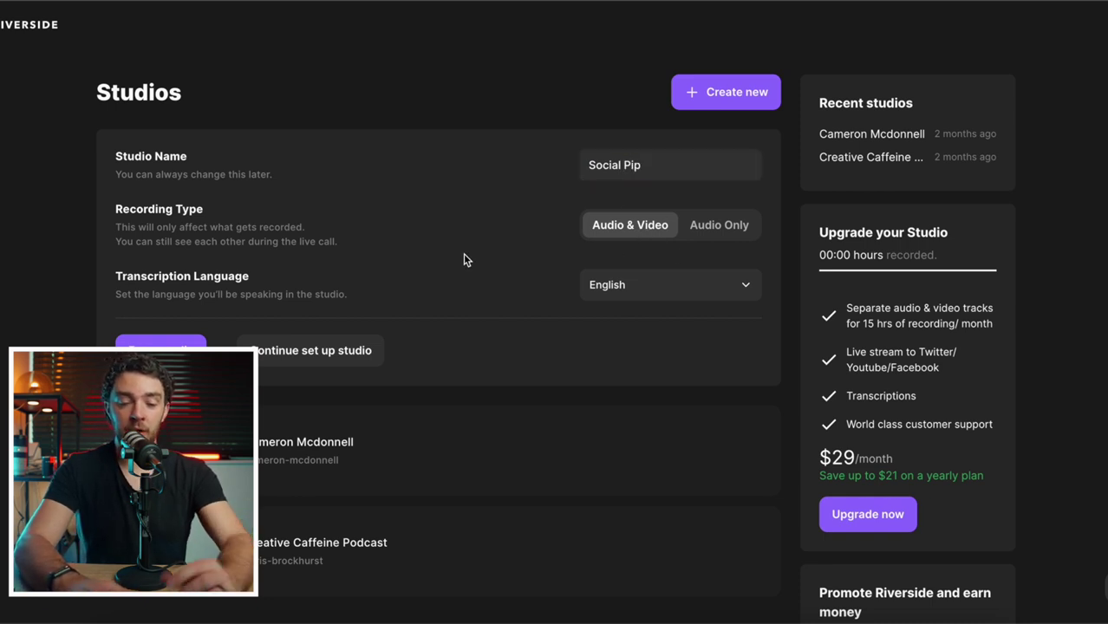
click(636, 293)
scroll(635, 390, down, 10)
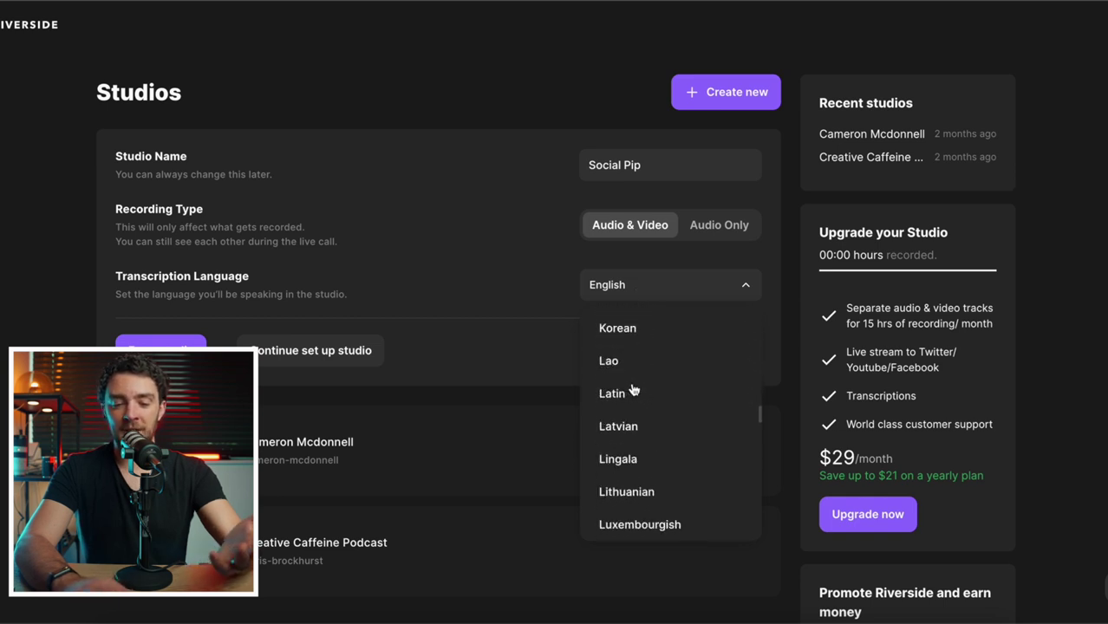
scroll(633, 391, down, 10)
scroll(633, 390, up, 6)
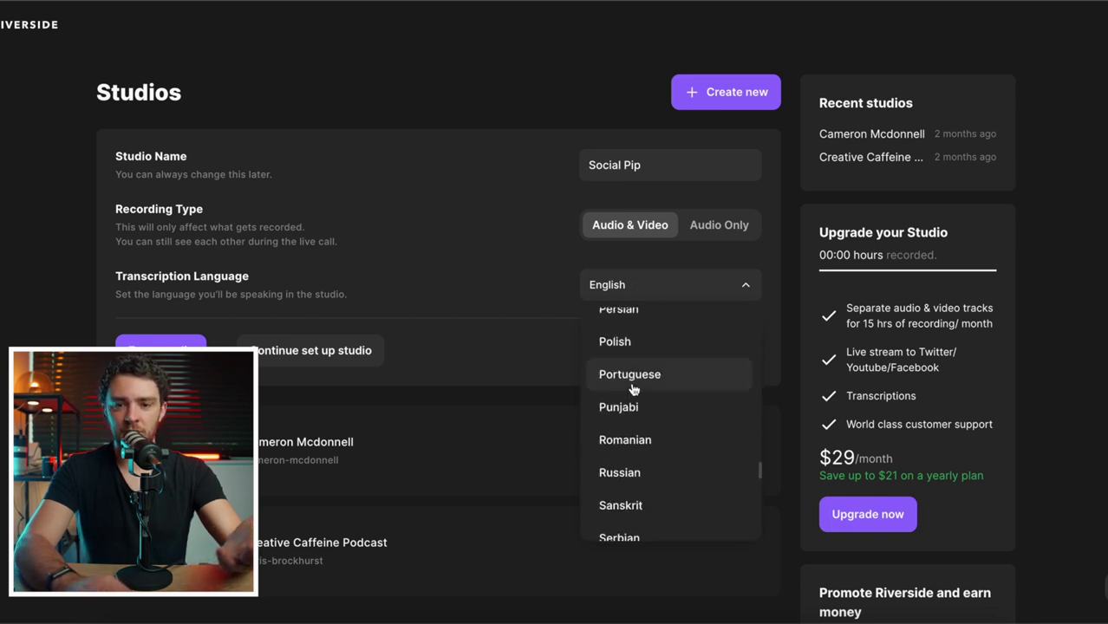
scroll(633, 388, up, 10)
click(507, 283)
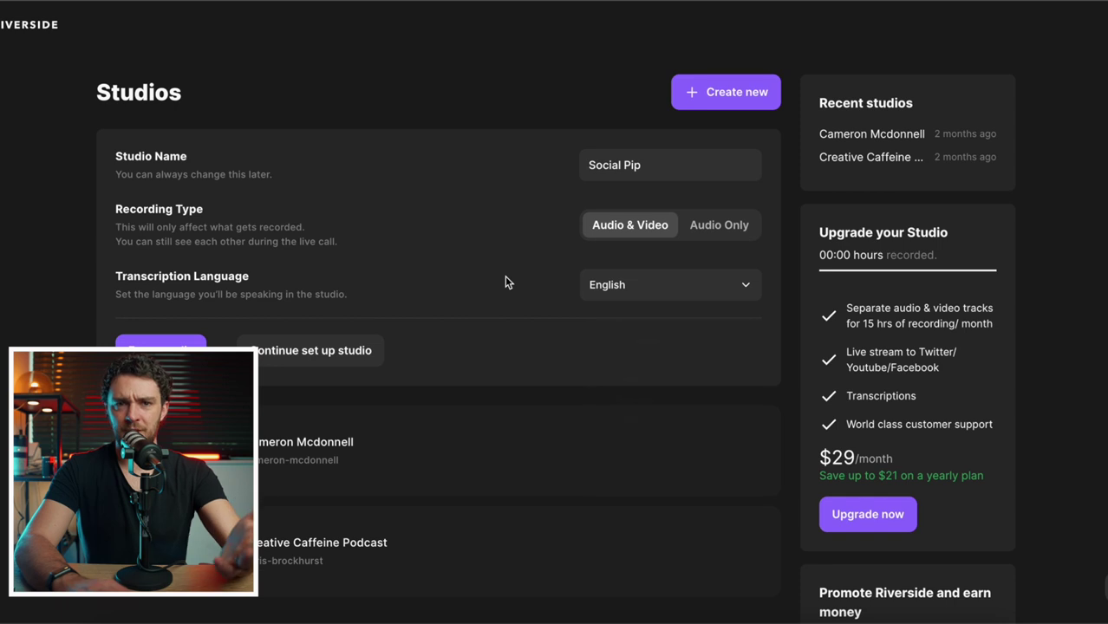
click(283, 352)
Leave the participant role as Guest and create the Social Pip show
scroll(670, 317, down, 5)
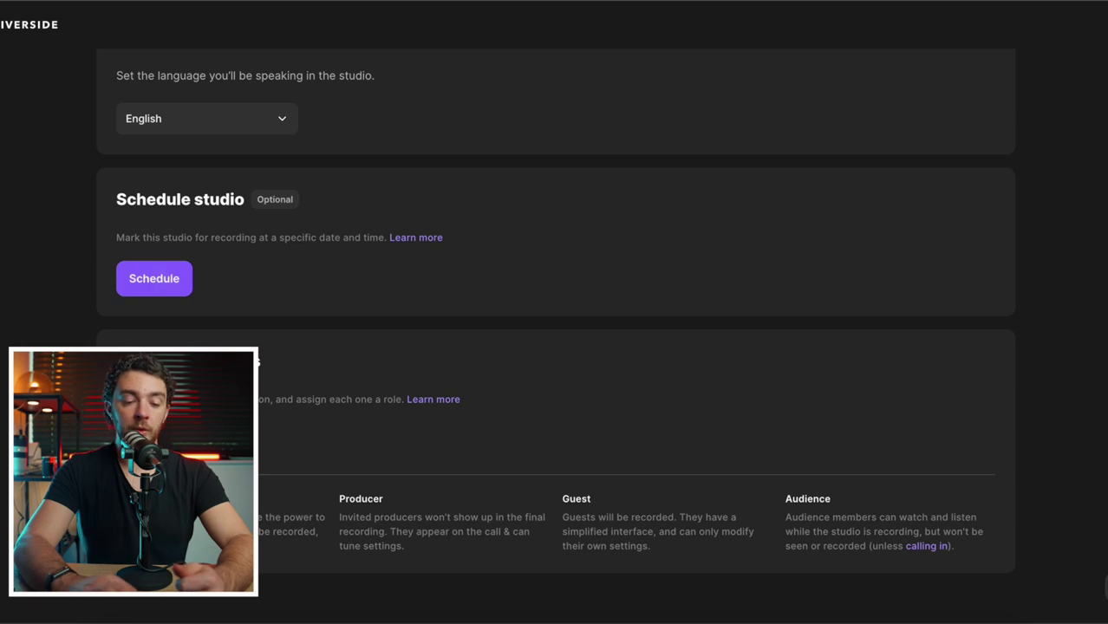
scroll(555, 339, down, 1)
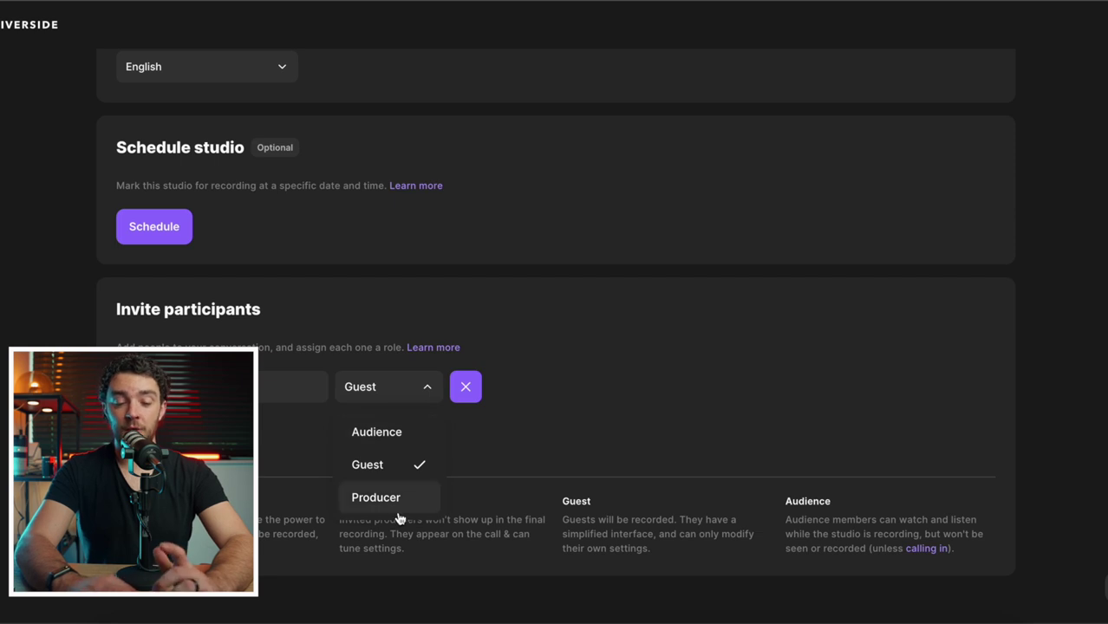
click(295, 387)
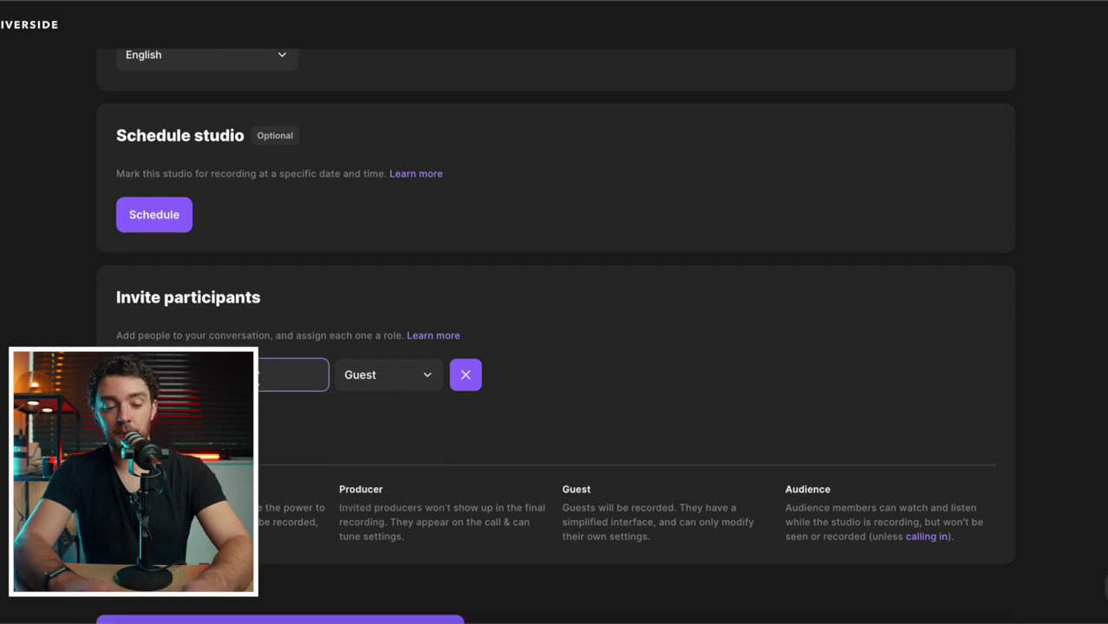
click(329, 396)
scroll(329, 396, down, 1)
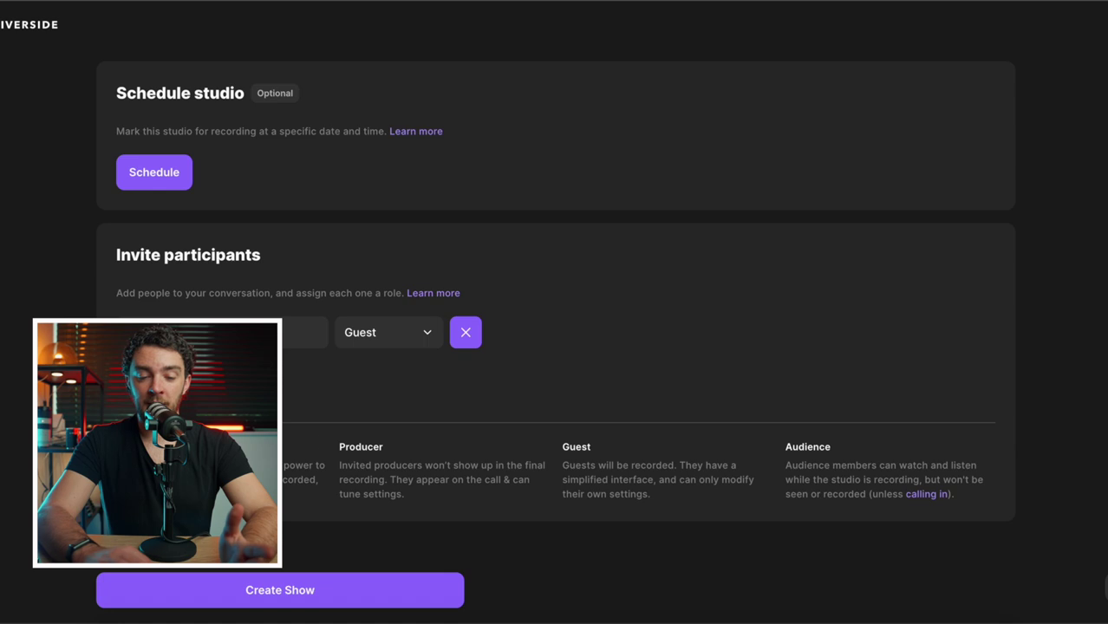
click(248, 589)
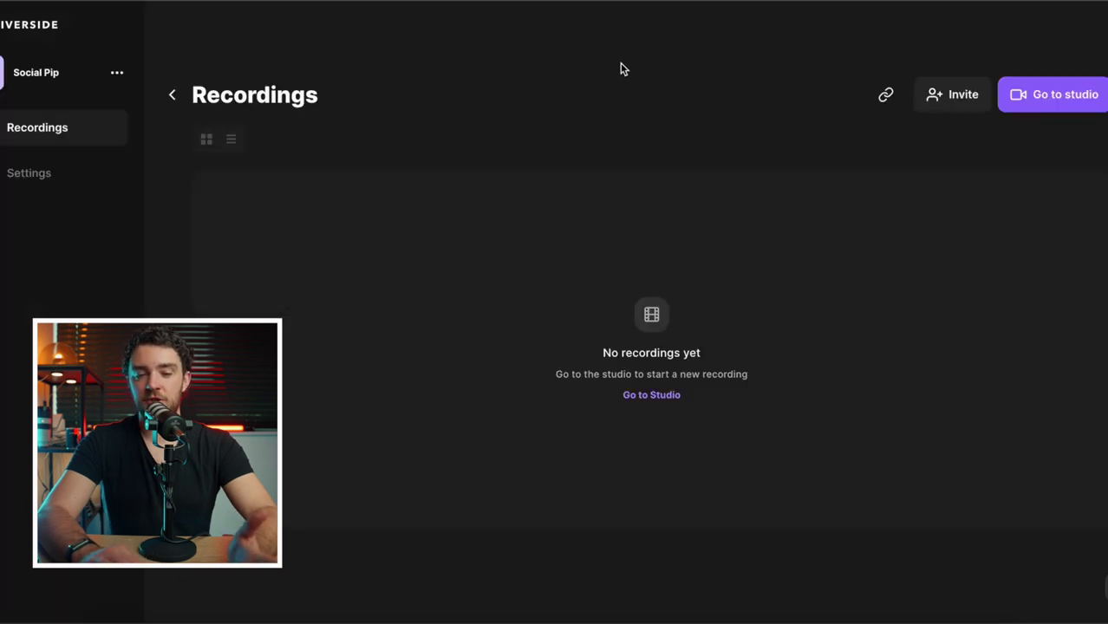
Set Social Pip's audio to 48 kHz and video to Advanced quality, up to 4K HD
click(30, 173)
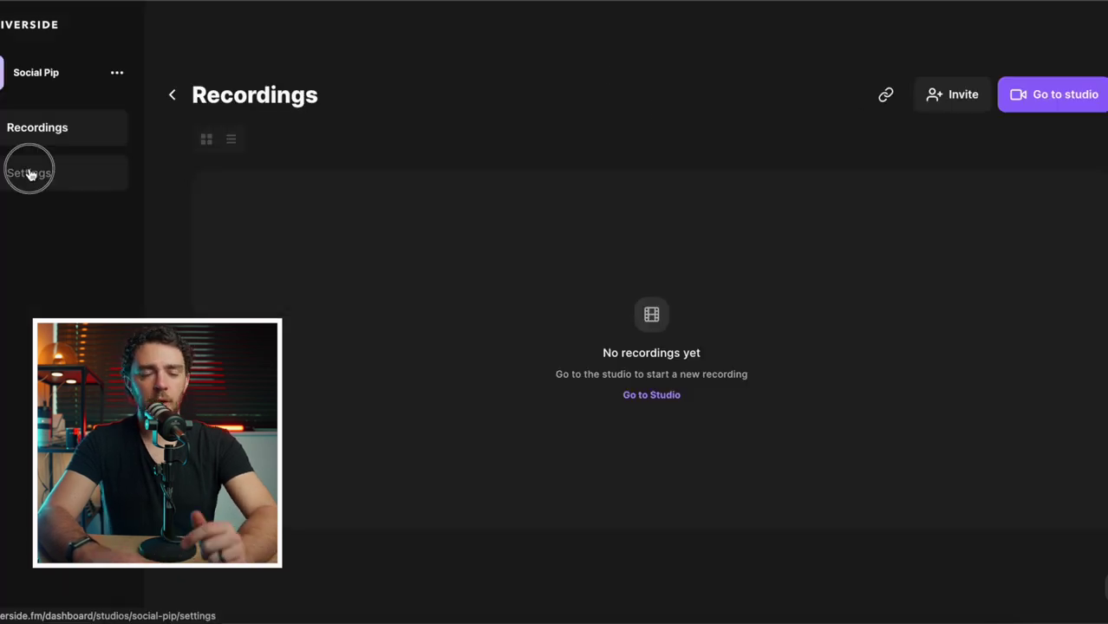
scroll(676, 361, down, 10)
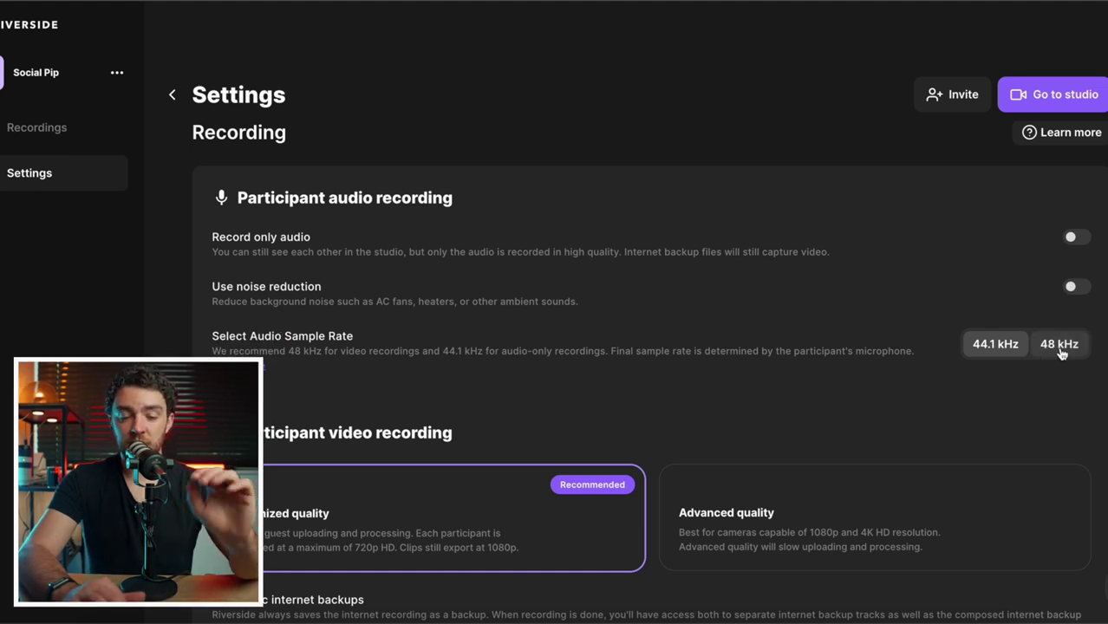
click(1060, 347)
scroll(899, 419, down, 3)
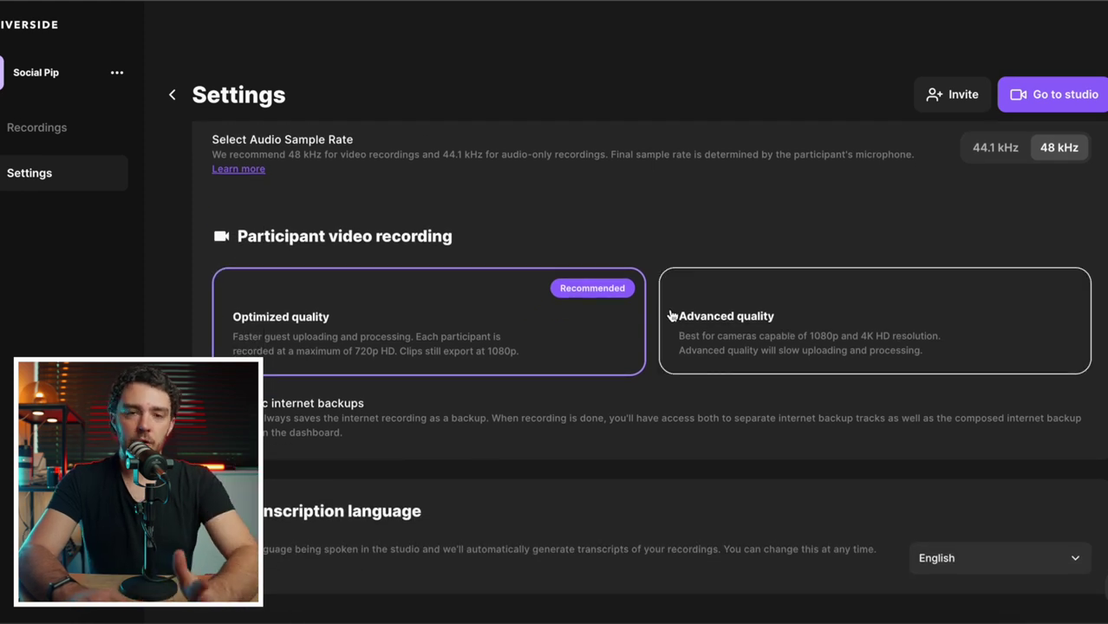
click(739, 328)
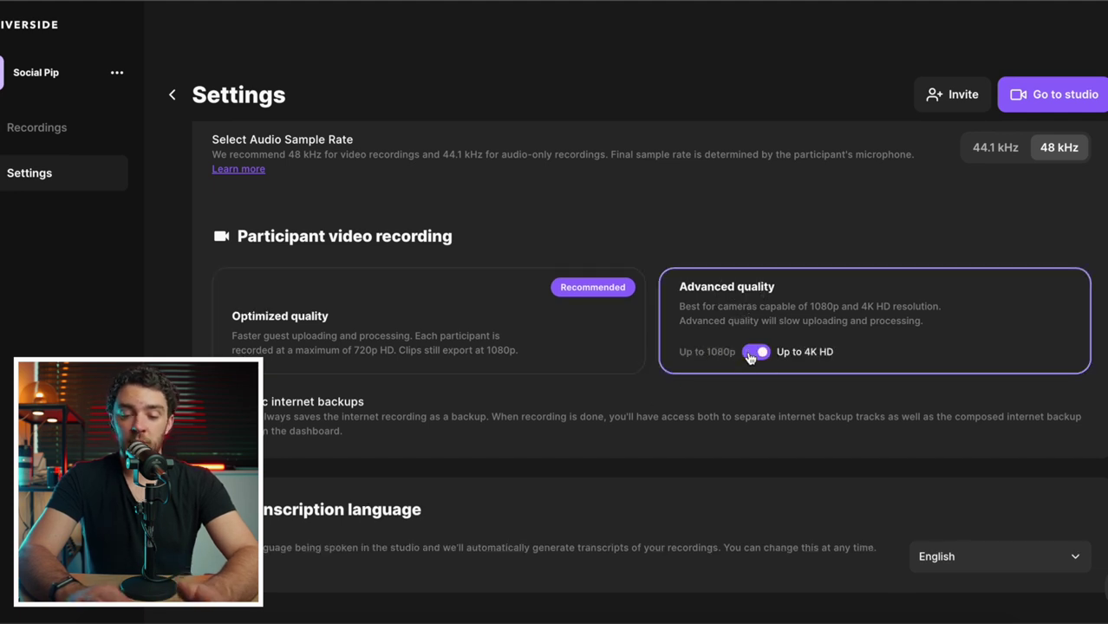
scroll(690, 406, down, 4)
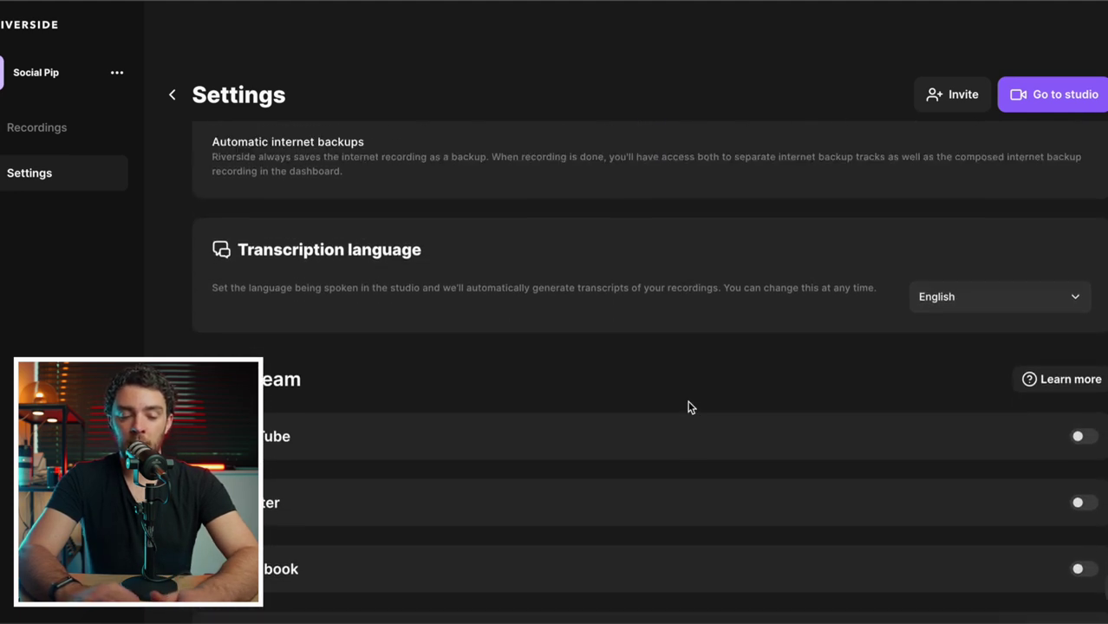
scroll(689, 406, down, 3)
scroll(689, 406, down, 2)
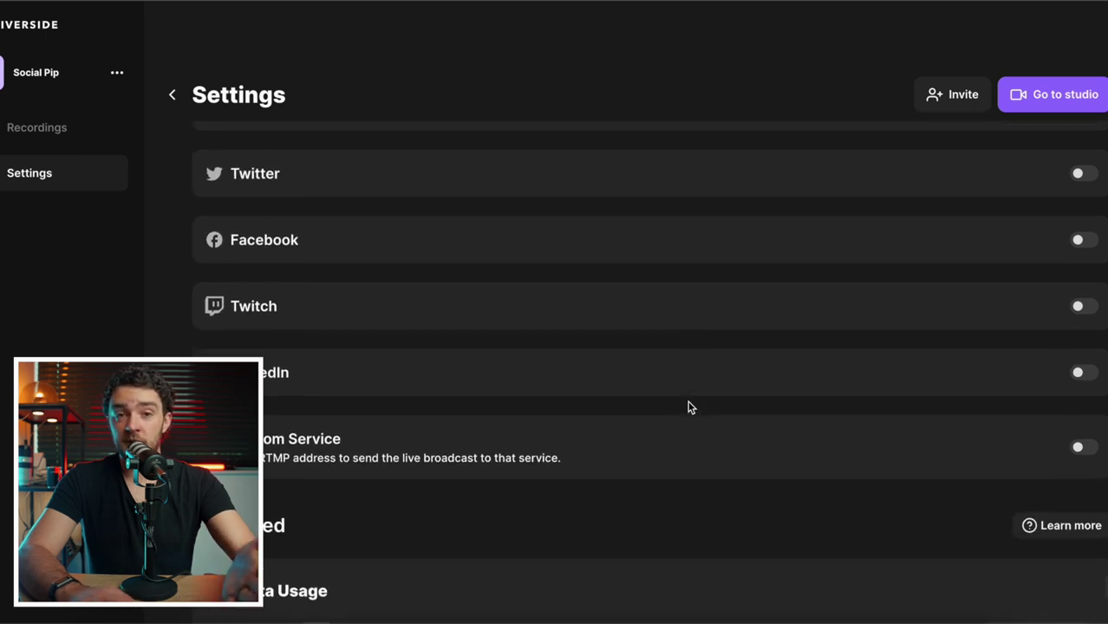
scroll(690, 406, up, 2)
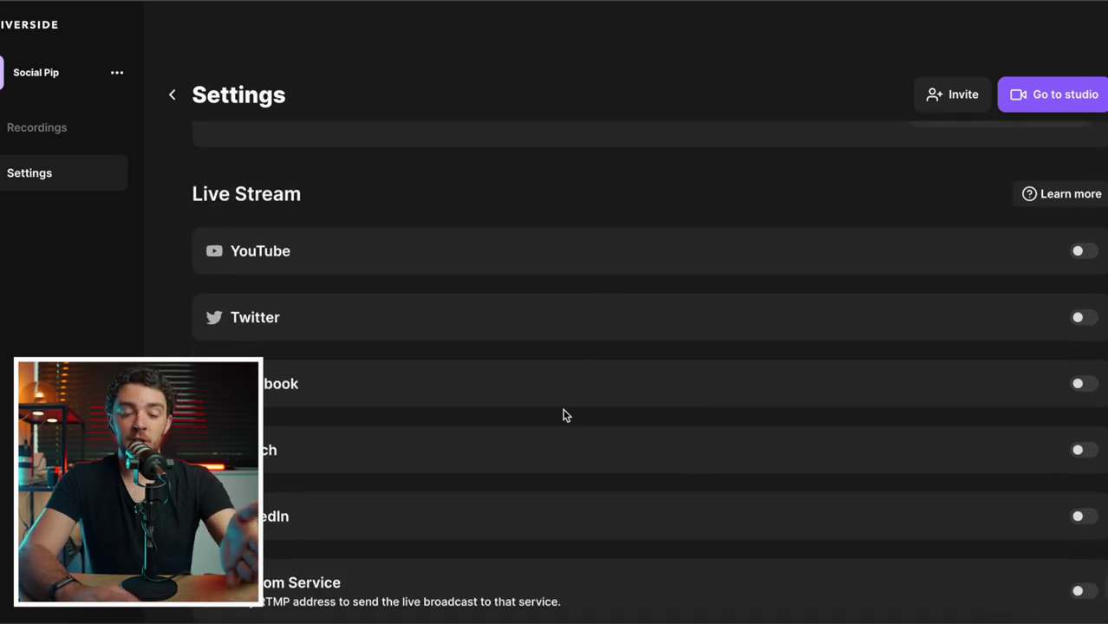
scroll(574, 458, down, 3)
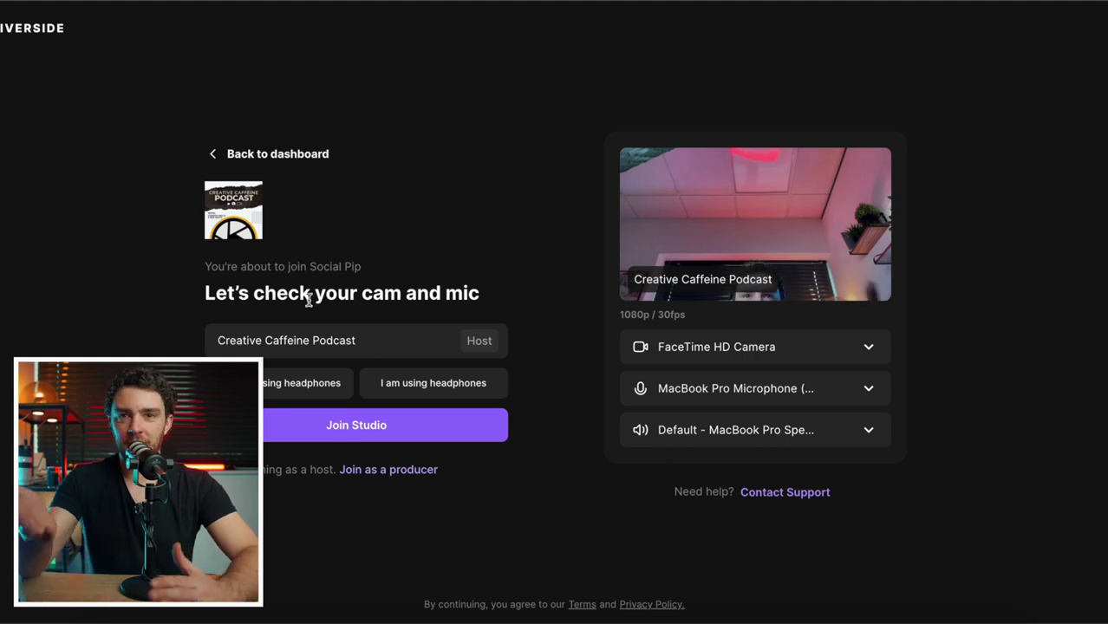
Confirm headphones, use RODECaster Pro Stereo as speaker and mic, and ILCE-7M4 as camera
click(409, 394)
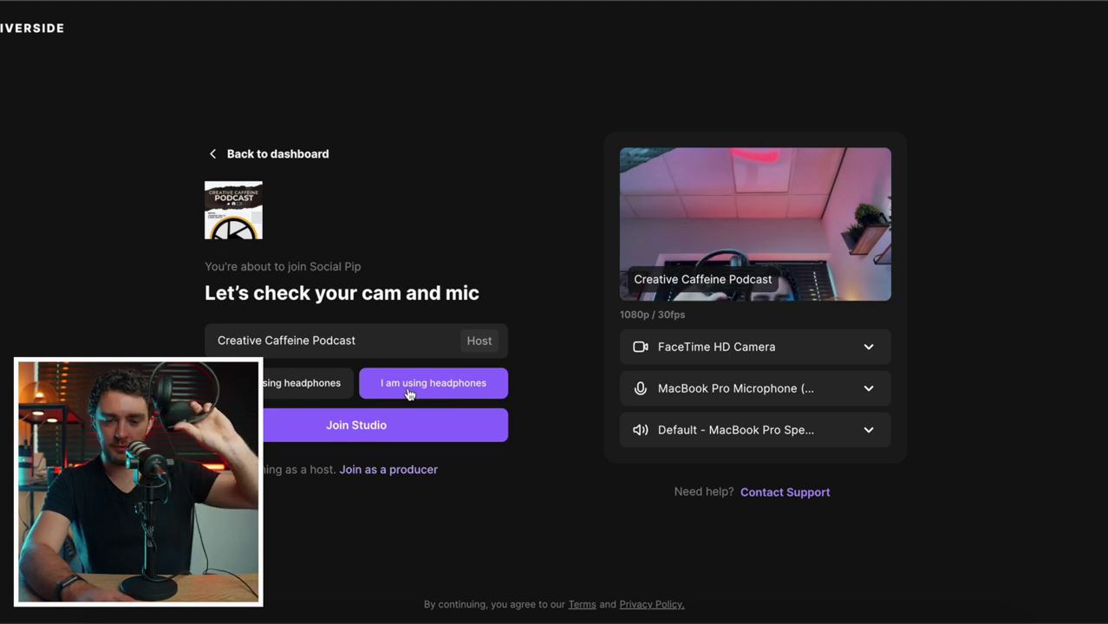
click(870, 432)
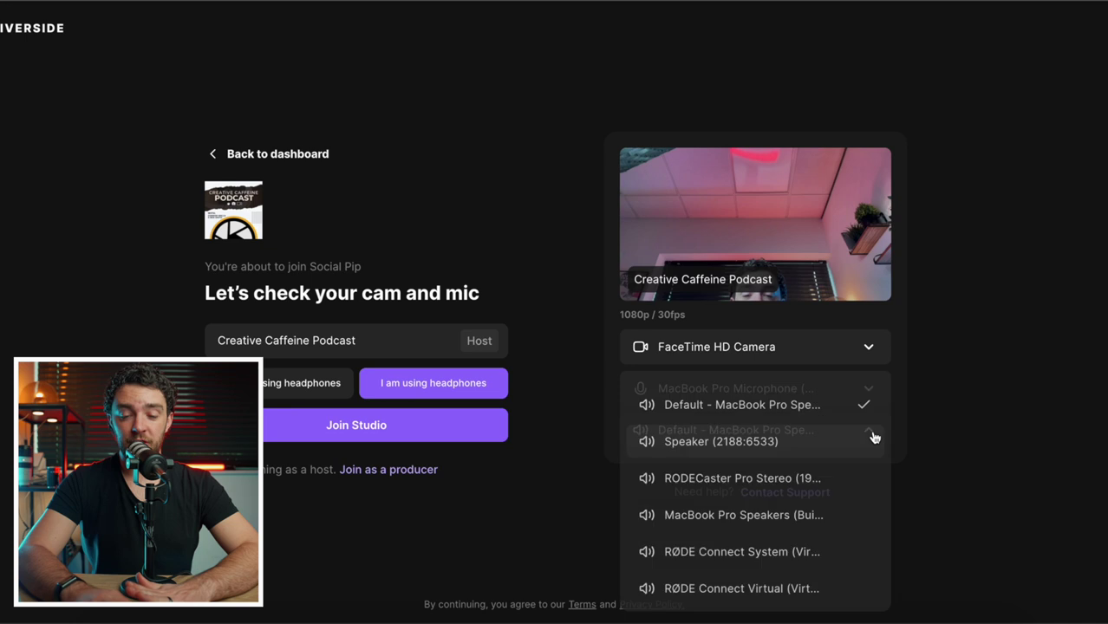
click(833, 484)
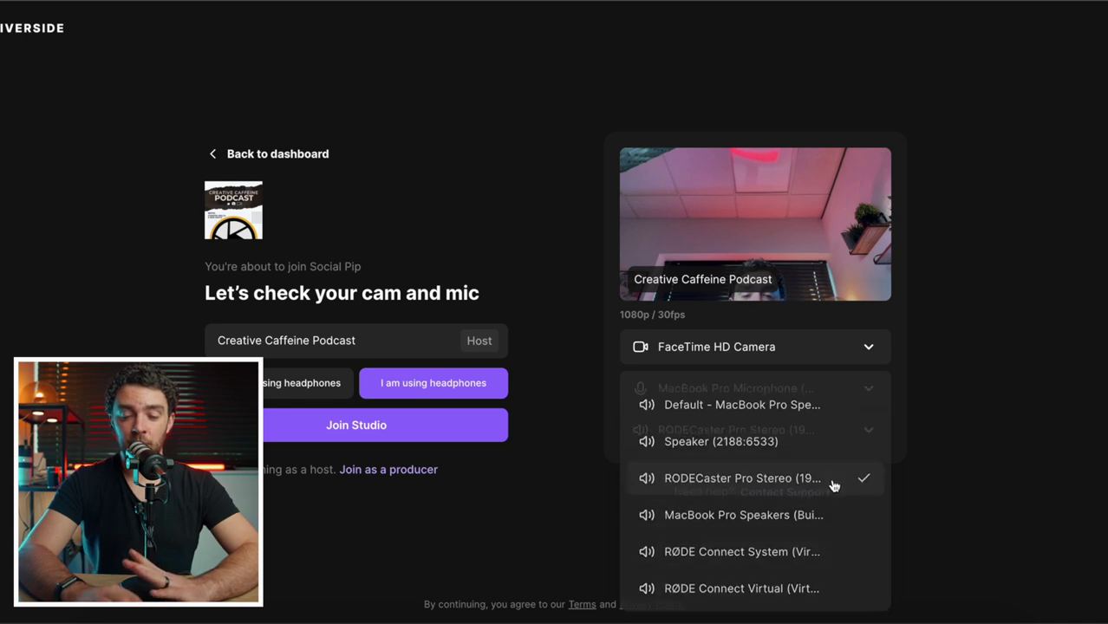
click(870, 389)
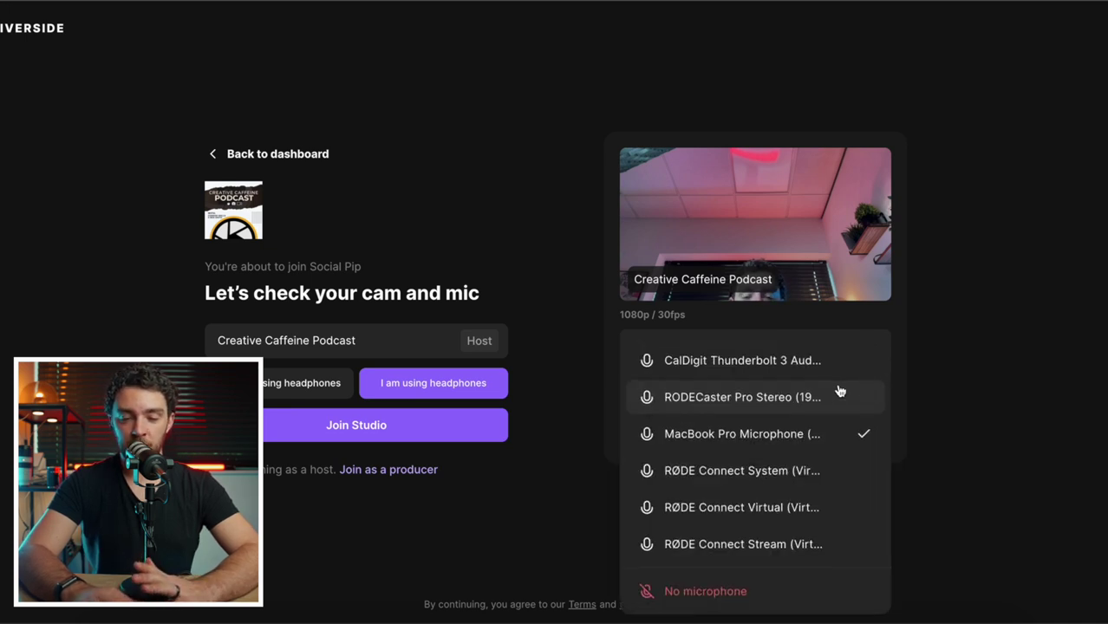
click(805, 399)
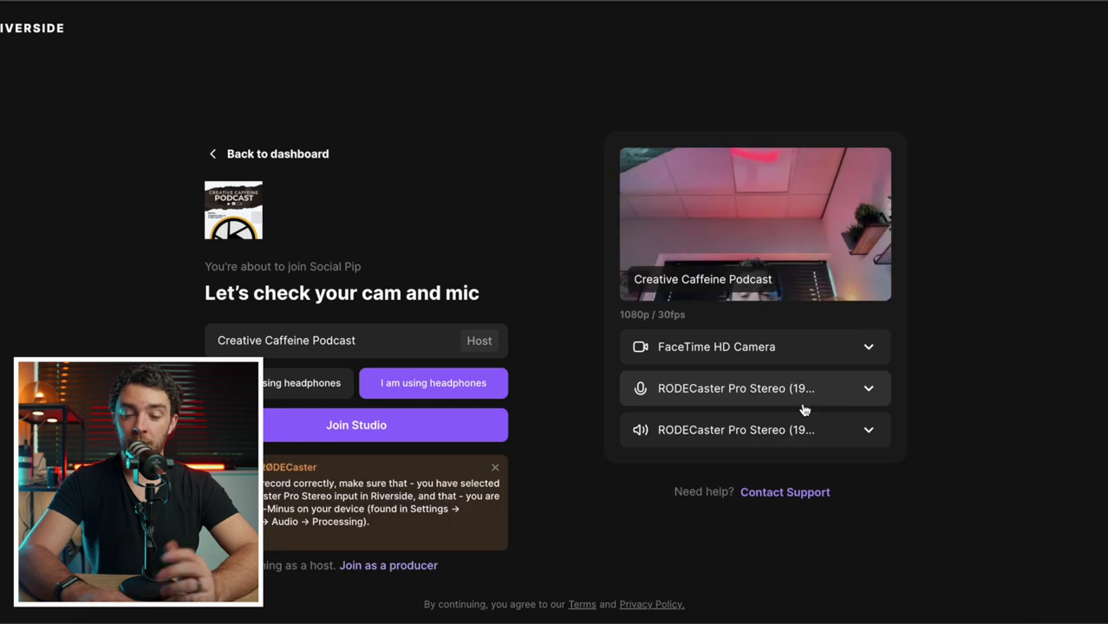
click(496, 469)
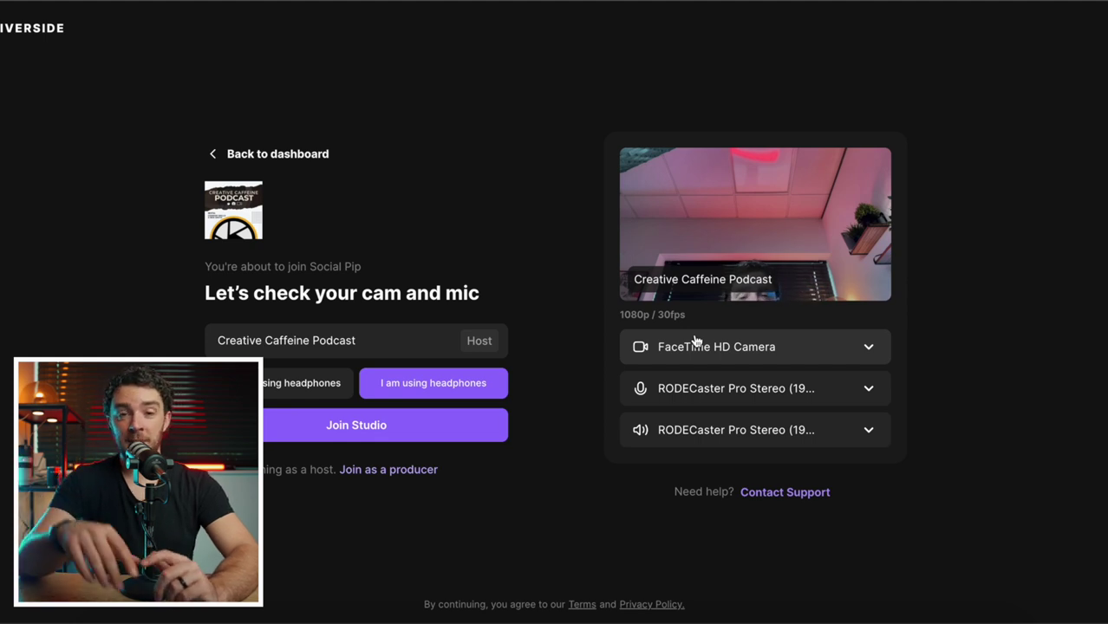
click(792, 348)
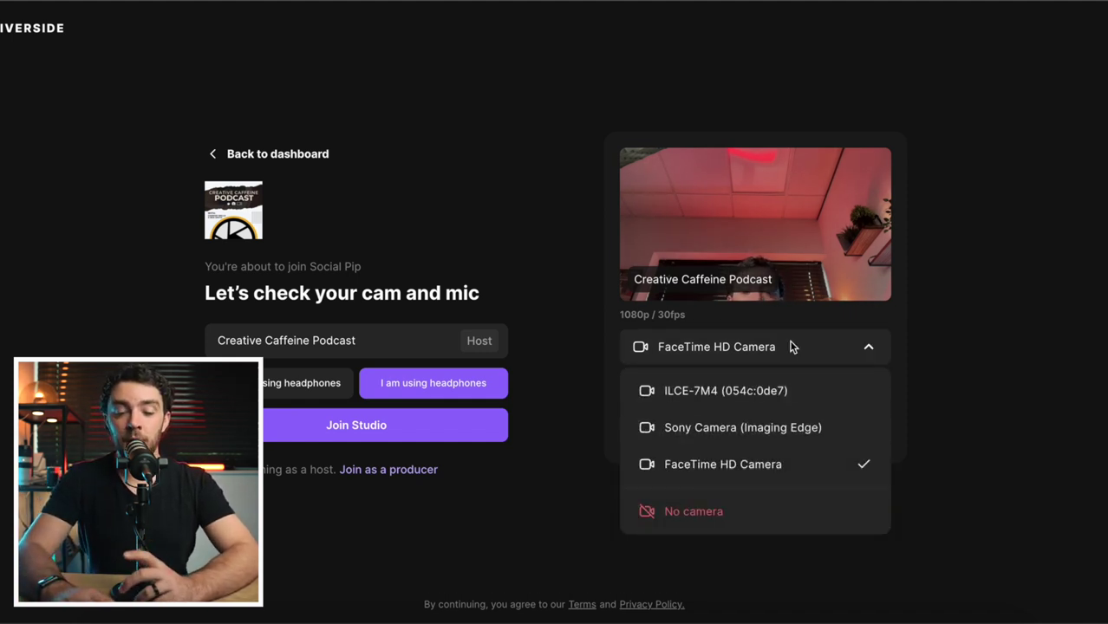
click(780, 390)
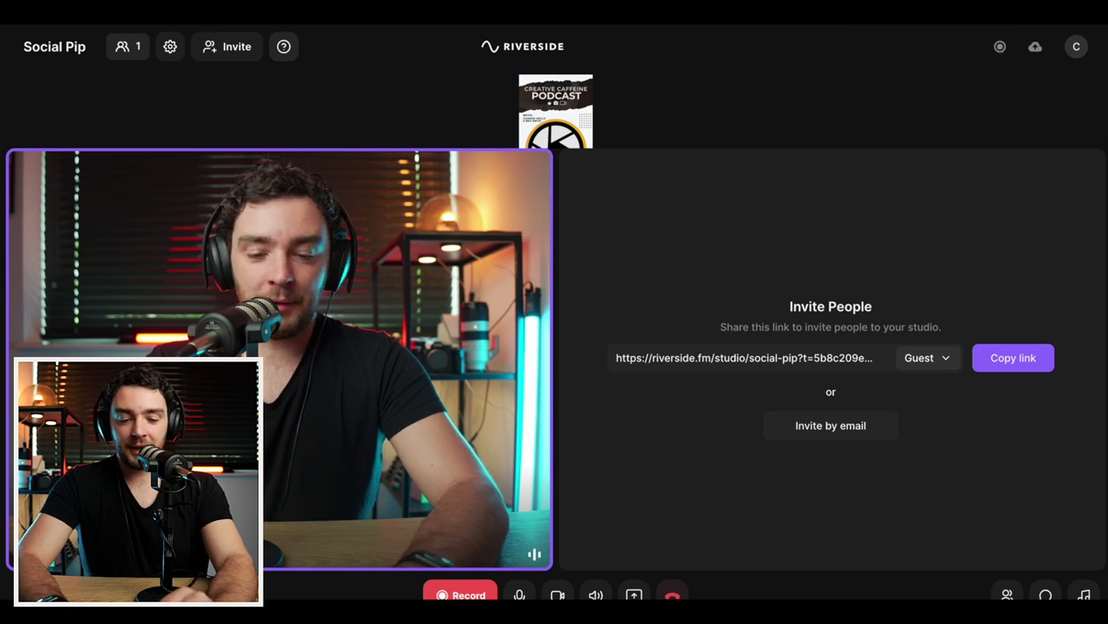
End the session for all and open Social Pip's recordings from the dashboard
click(672, 596)
click(685, 552)
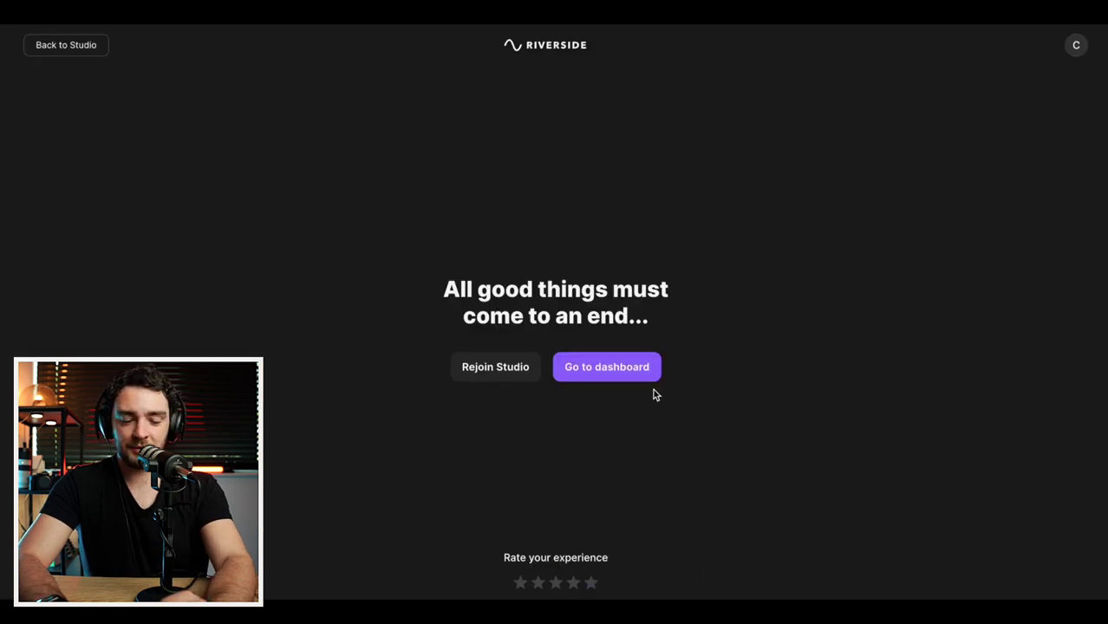
click(598, 369)
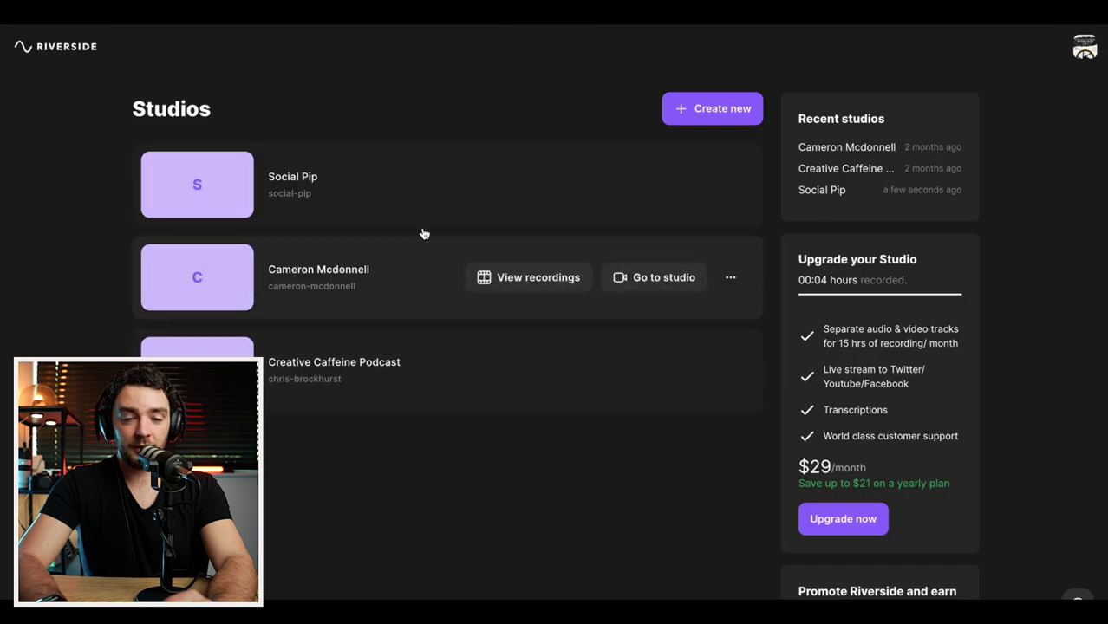
click(486, 185)
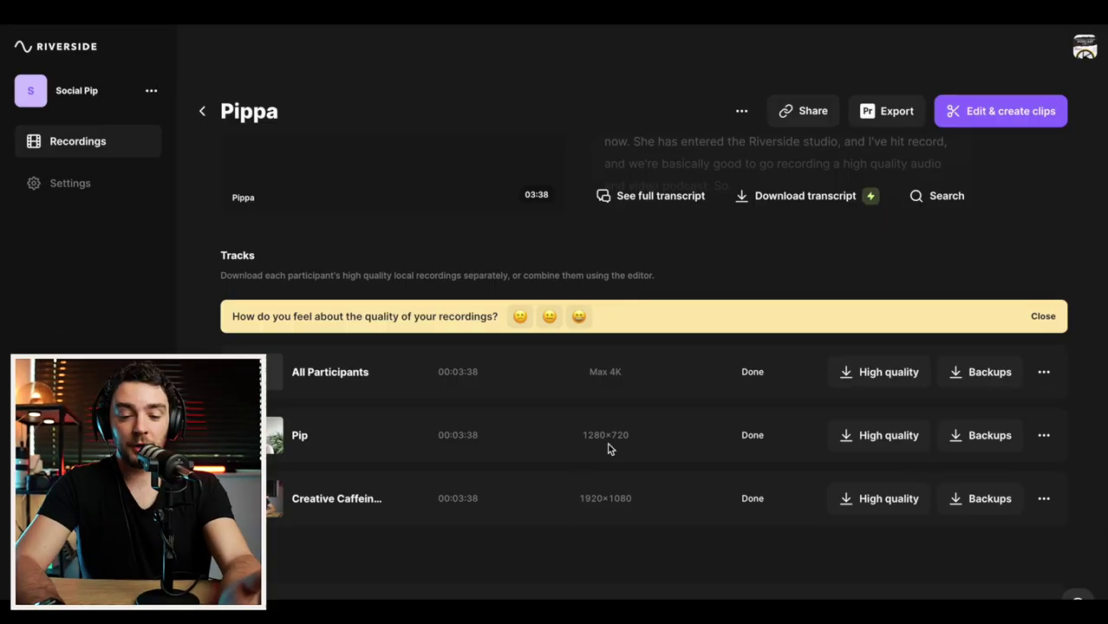
scroll(607, 468, down, 2)
scroll(610, 496, up, 1)
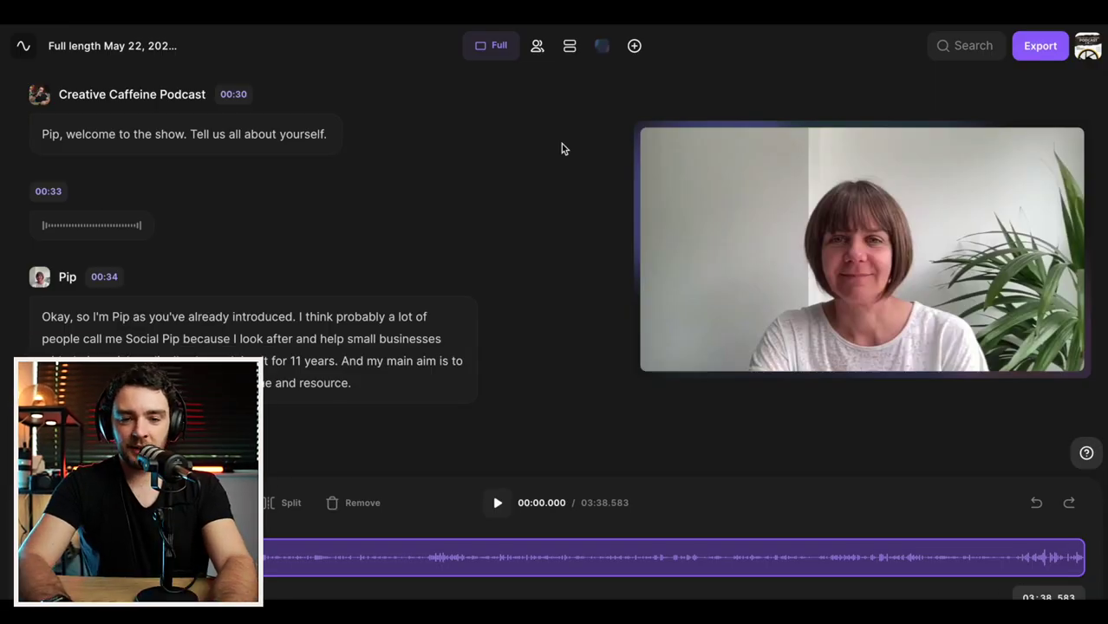
Switch the clip to the Full frame AI layout, then check the background and logo options
click(500, 49)
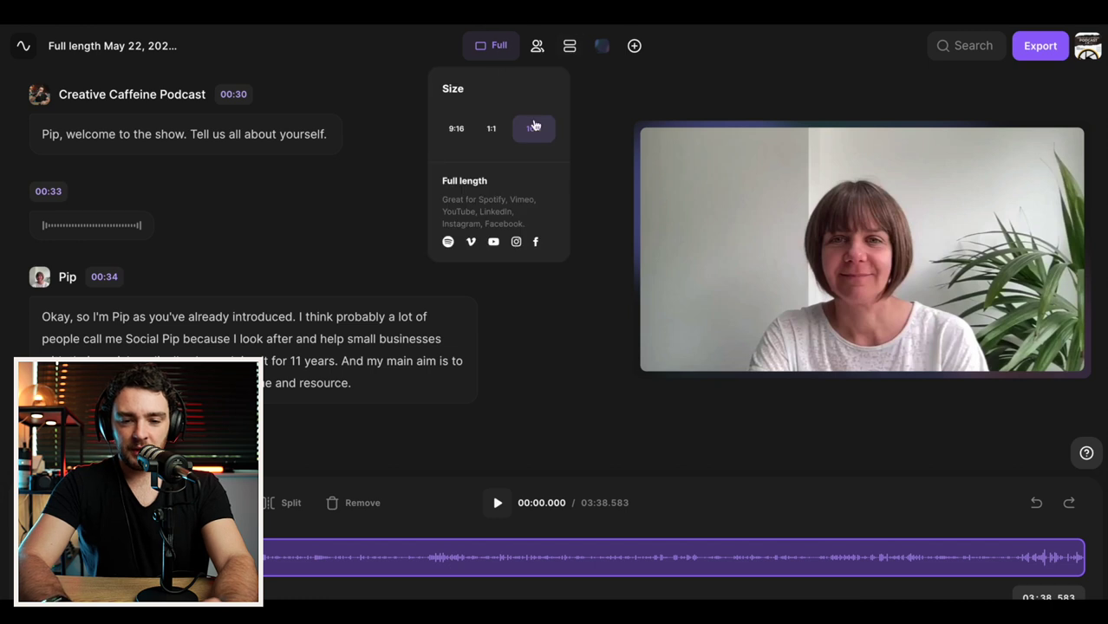
click(547, 49)
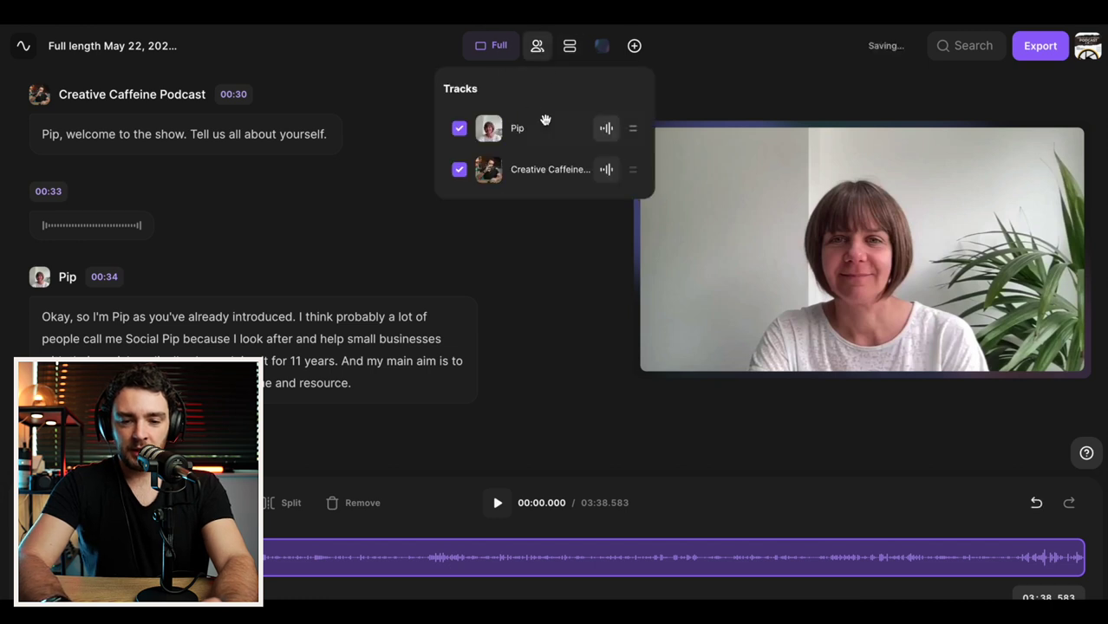
click(570, 51)
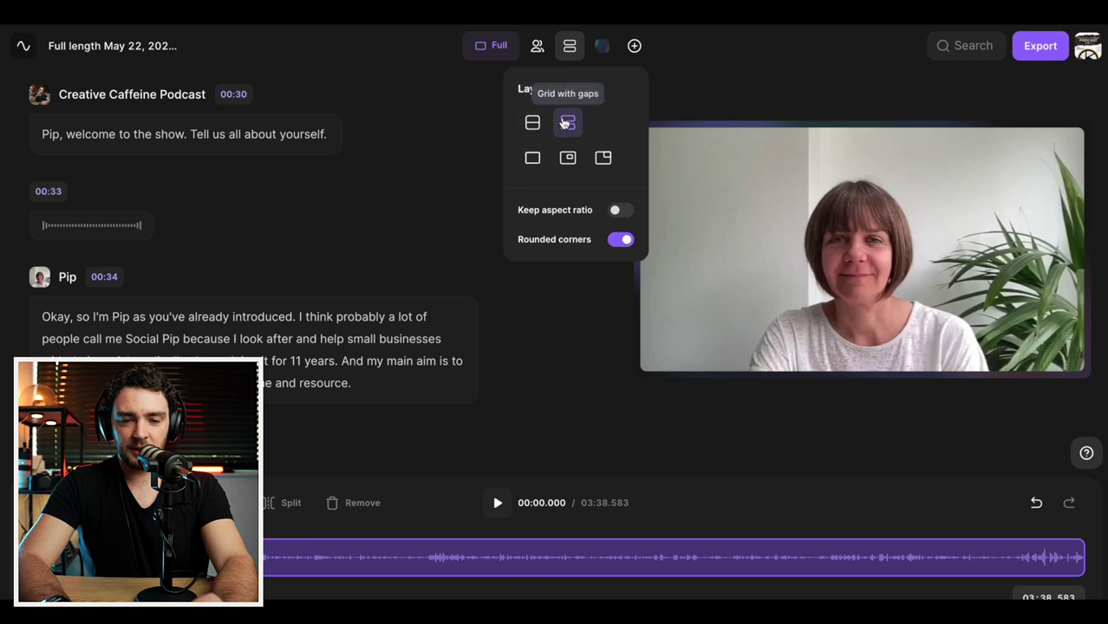
click(532, 158)
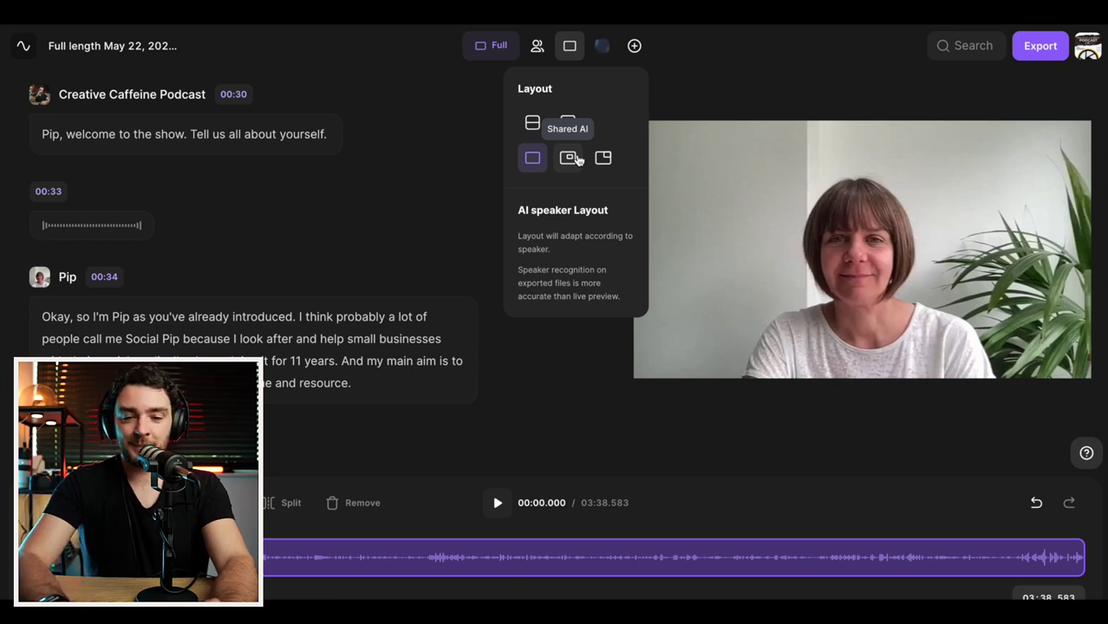
click(600, 47)
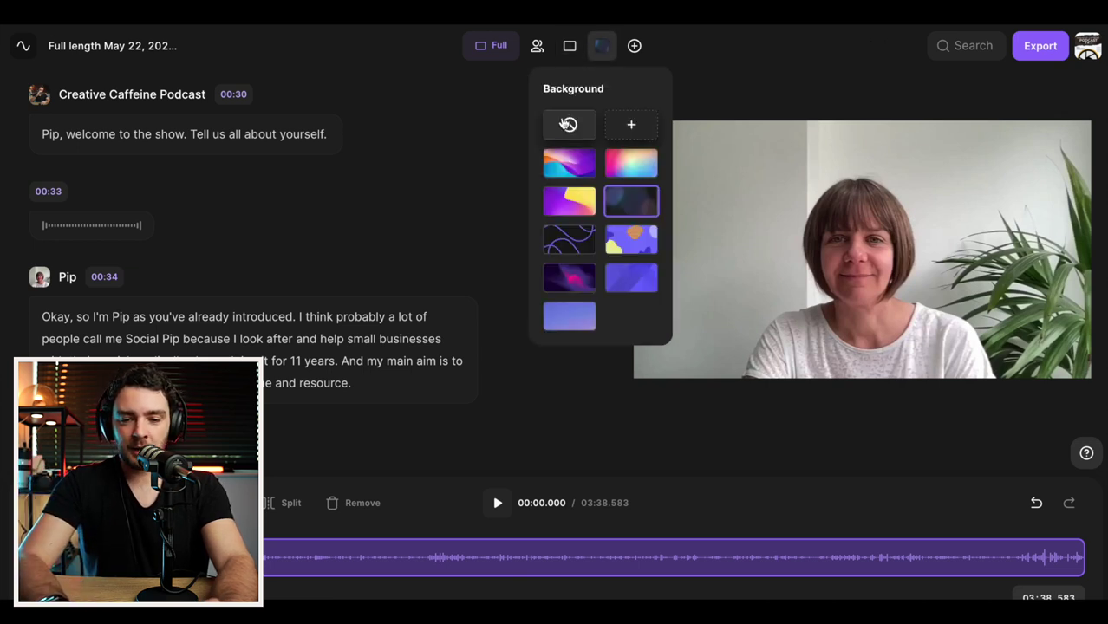
click(637, 47)
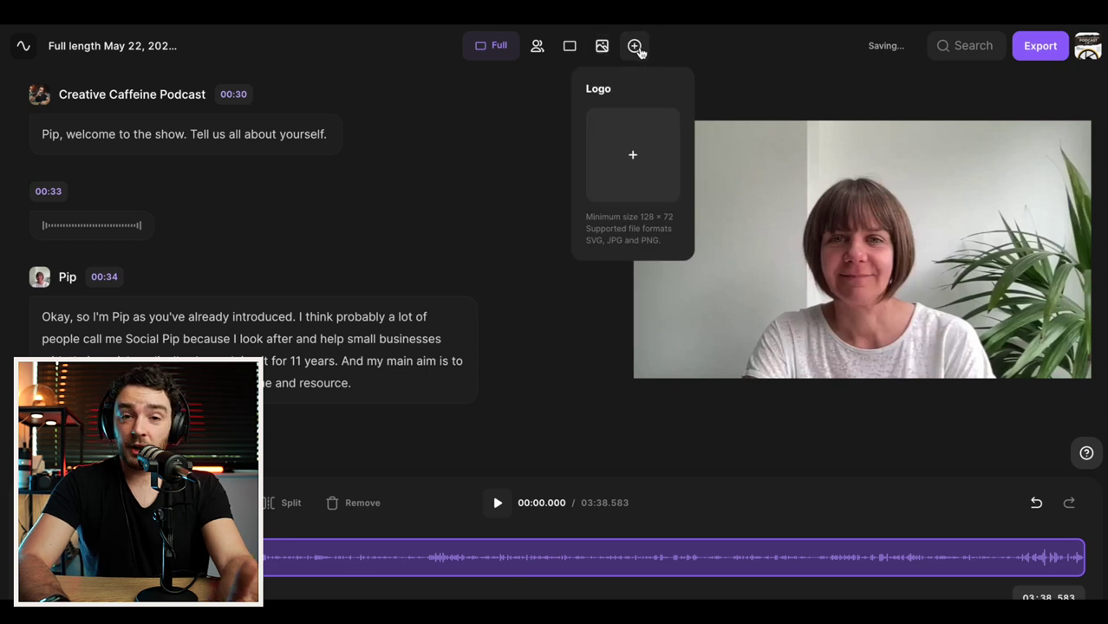
click(707, 65)
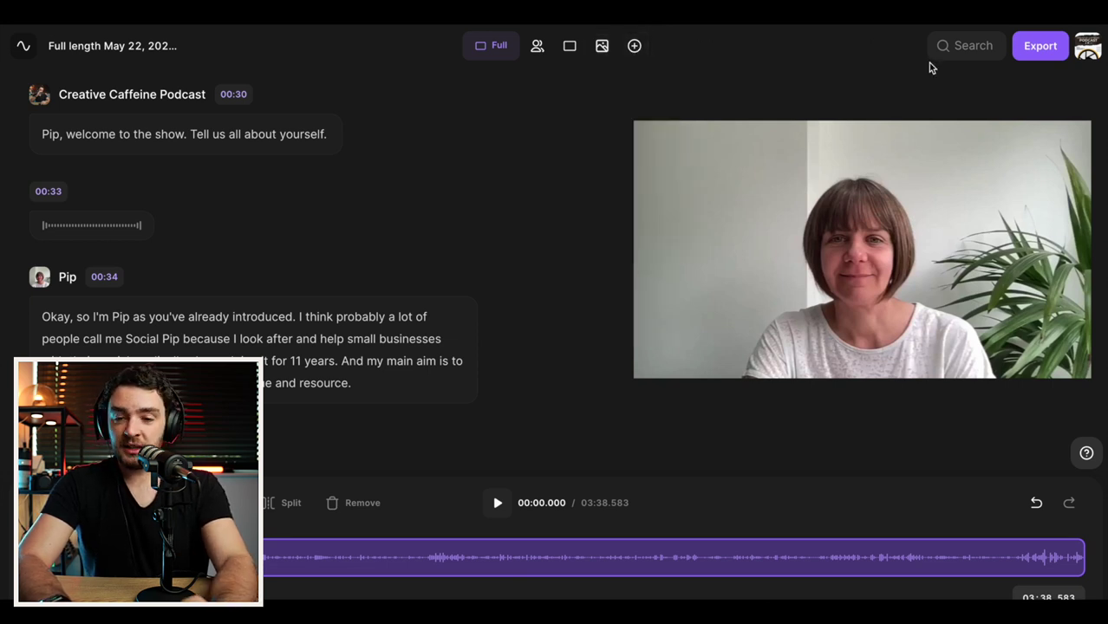
Export 'Full length May 22, 2023 001' at 2160p 4K, then open its Publish Clip page via Preview & Publish
click(1044, 45)
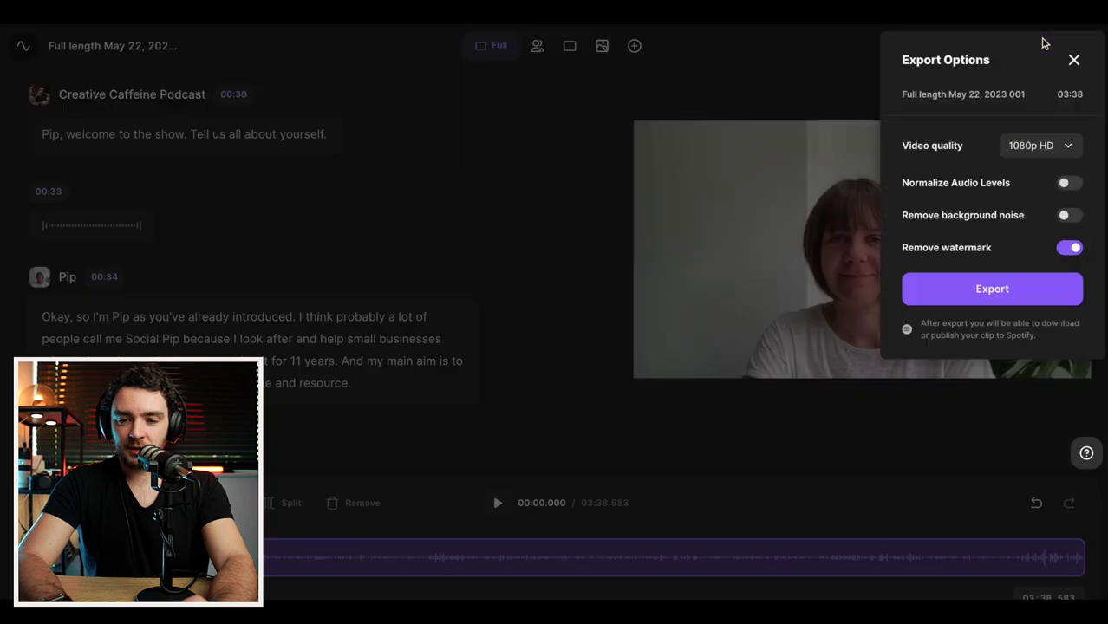
click(1054, 154)
click(1019, 246)
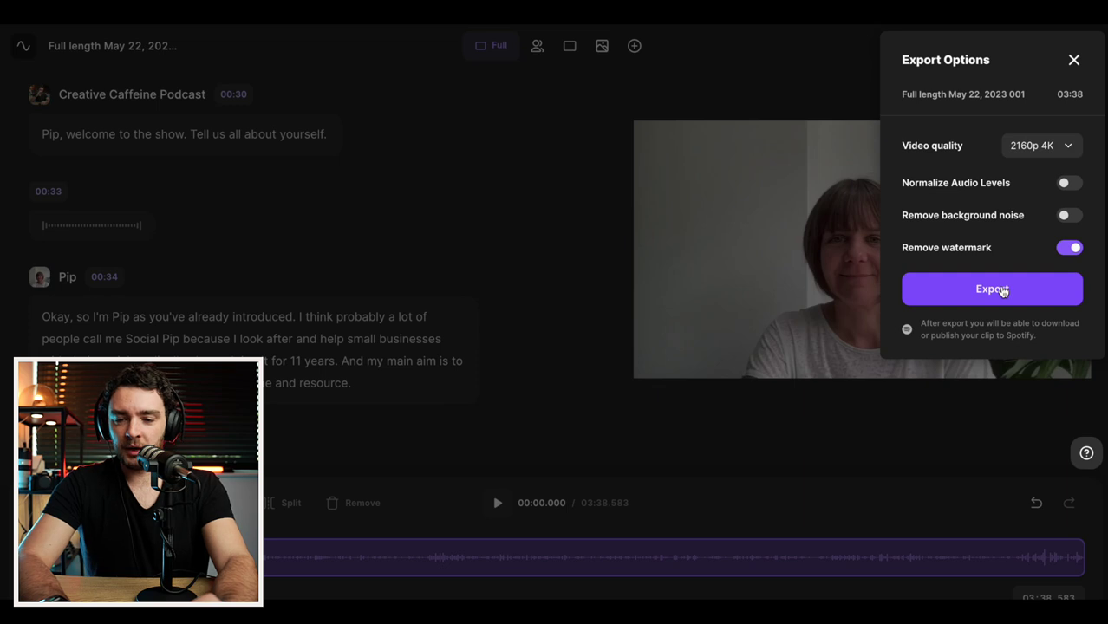
click(1003, 290)
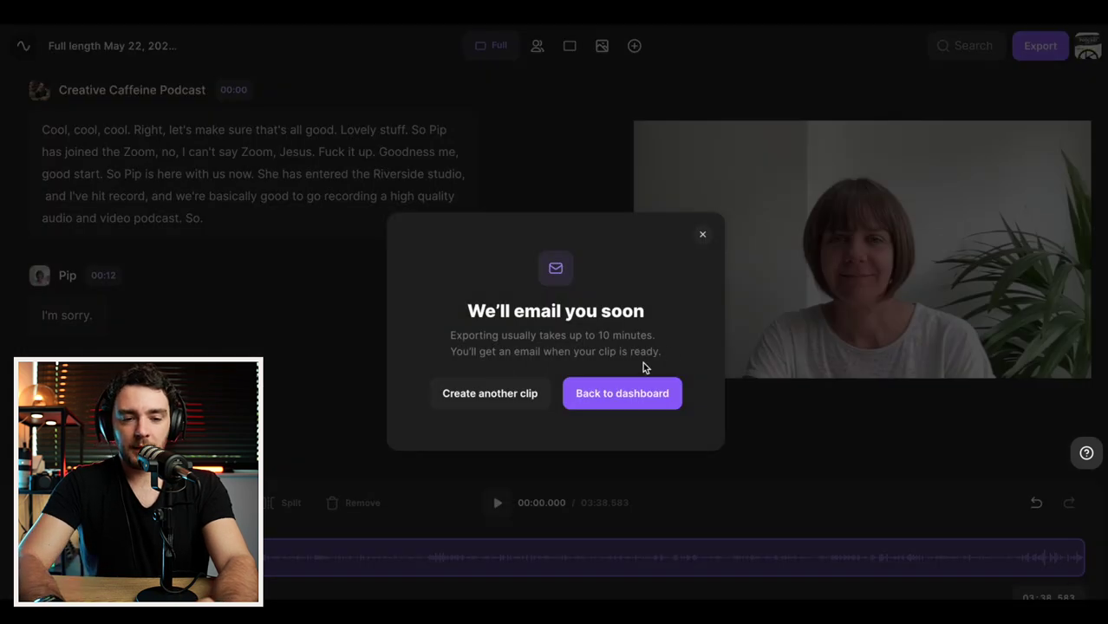
click(631, 394)
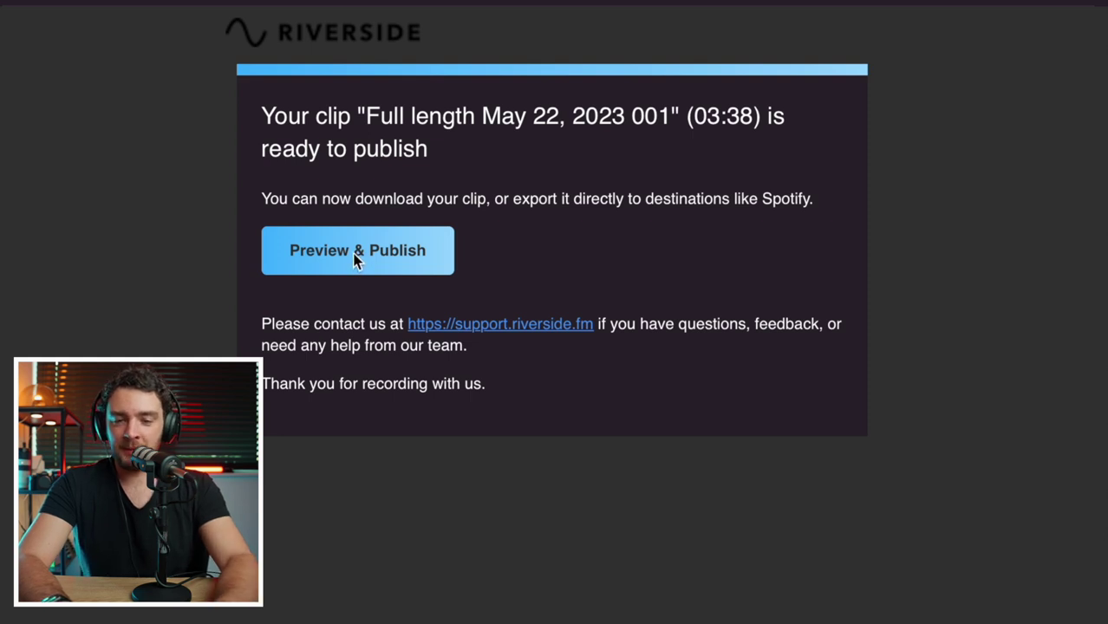
click(356, 259)
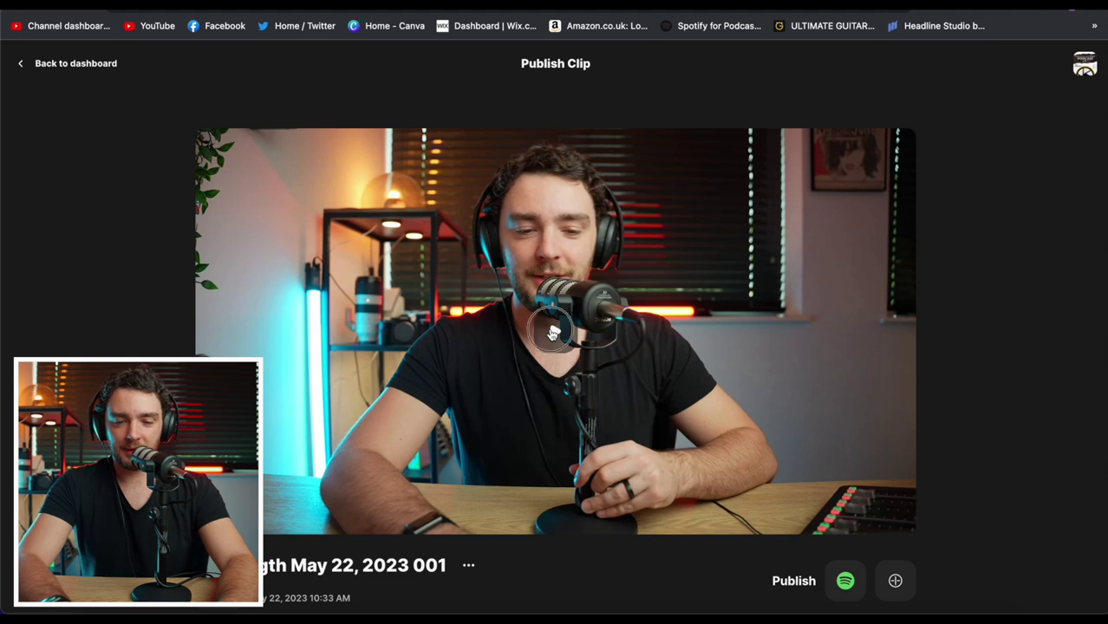
Play the exported clip from a later point where the guest speaks, with the volume raised
click(553, 332)
click(373, 520)
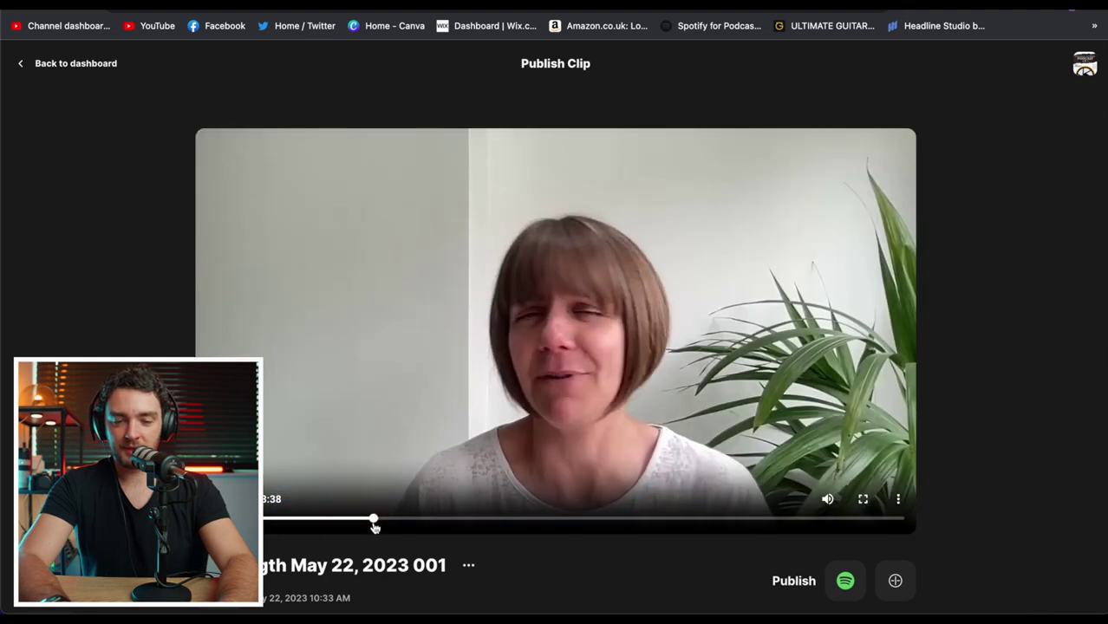
key(XF86AudioRaiseVolume)
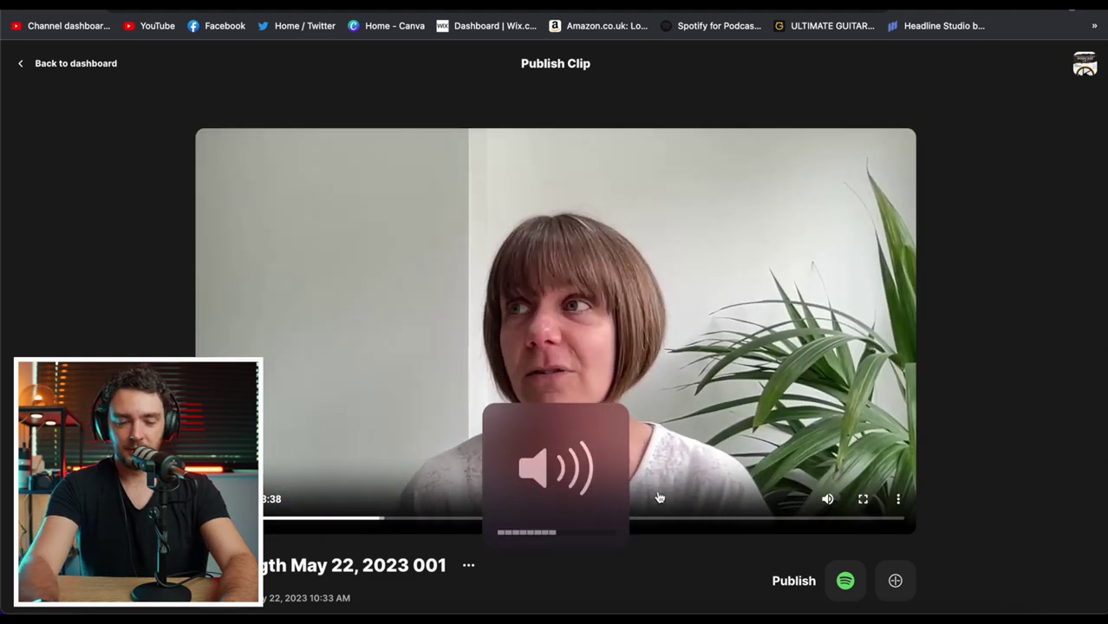
key(XF86AudioRaiseVolume)
key(XF86AudioRaiseVolume)
key(XF86AudioRaiseVolume)
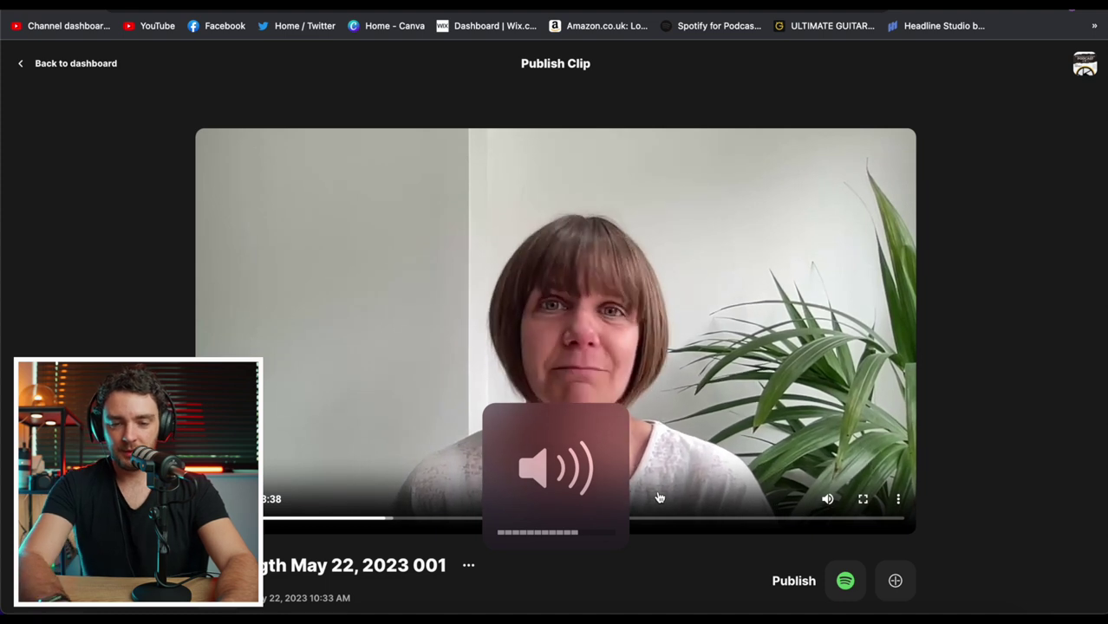